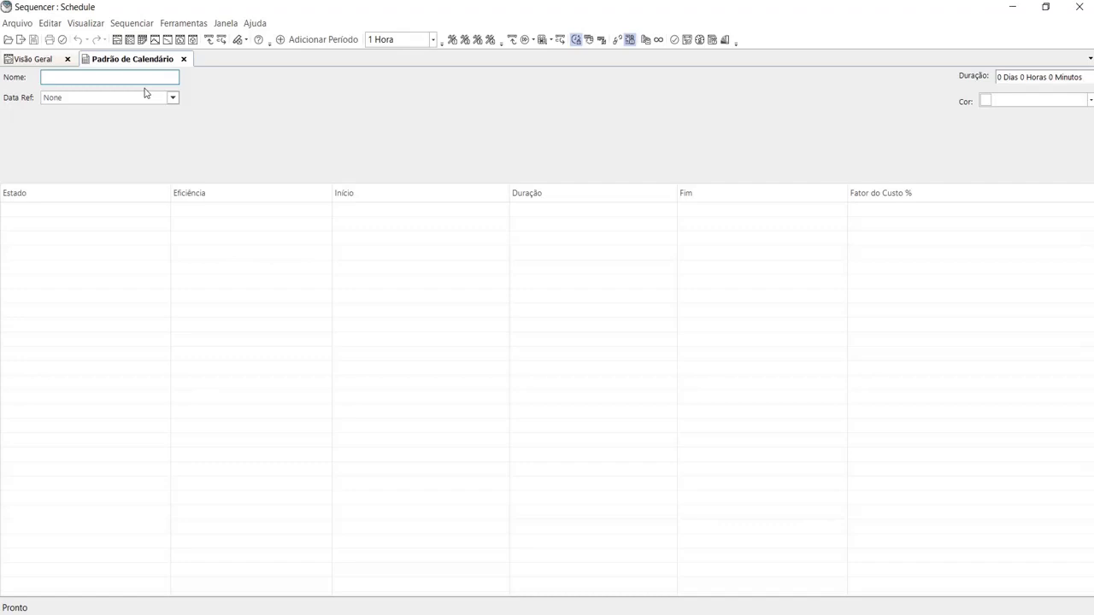
# Name the new calendar pattern "Dia 1T" and set its reference date to 07/09/2020.
pyautogui.write('Dia ')
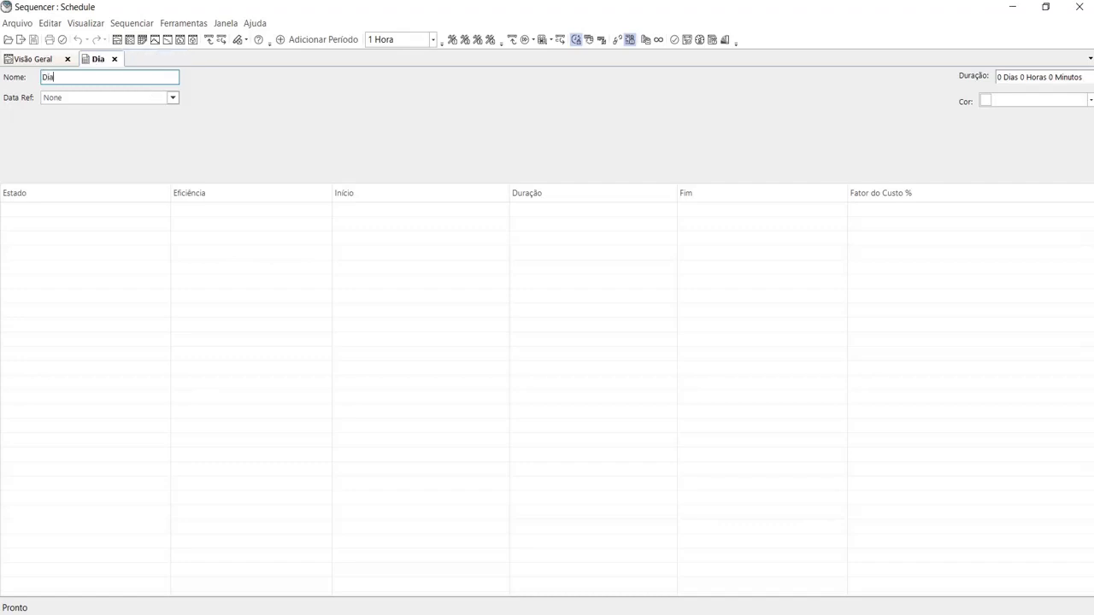
pyautogui.write('1T')
pyautogui.click(172, 97)
pyautogui.doubleClick(97, 113)
pyautogui.doubleClick(97, 112)
pyautogui.doubleClick(96, 113)
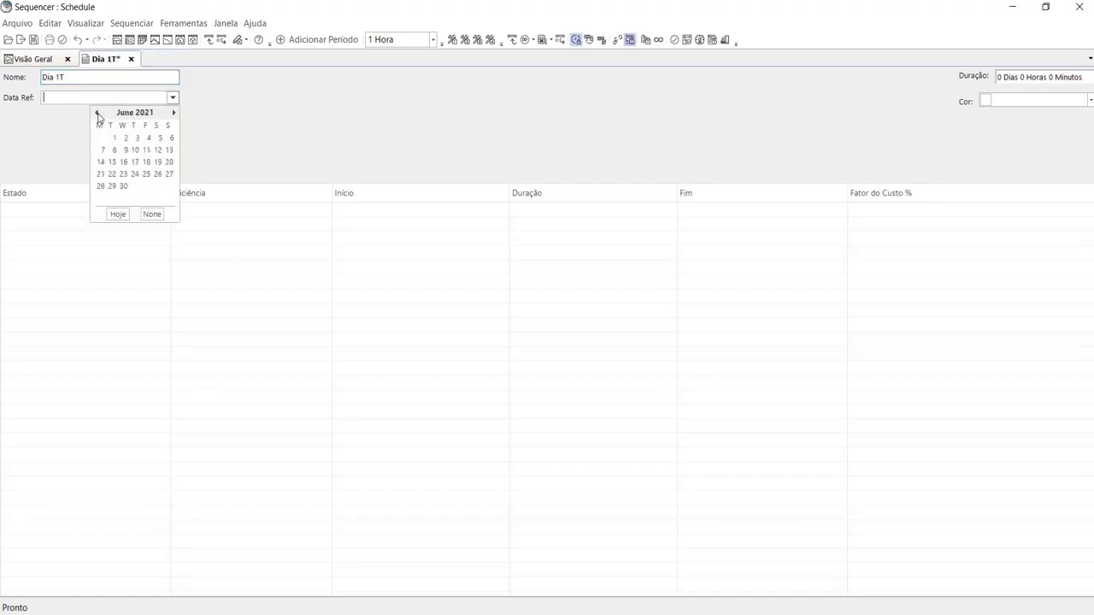
pyautogui.doubleClick(96, 113)
pyautogui.click(96, 113)
pyautogui.doubleClick(97, 113)
pyautogui.click(96, 113)
pyautogui.doubleClick(97, 113)
pyautogui.click(97, 112)
pyautogui.click(102, 150)
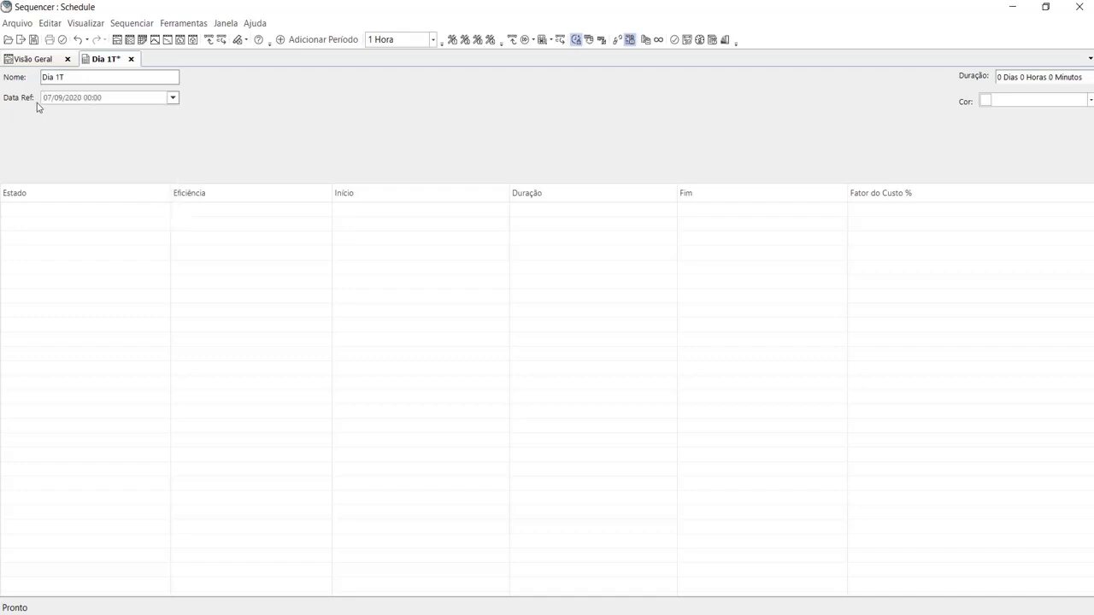
# Set the total duration of the Dia 1T calendar pattern to 1 day.
pyautogui.click(1017, 79)
pyautogui.write('1')
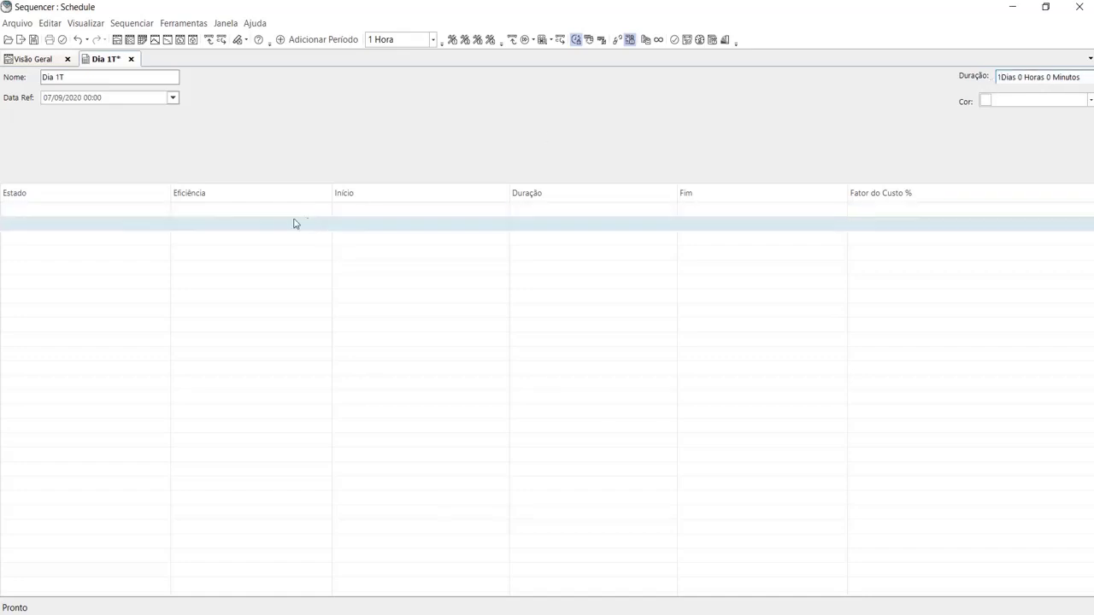
pyautogui.click(223, 217)
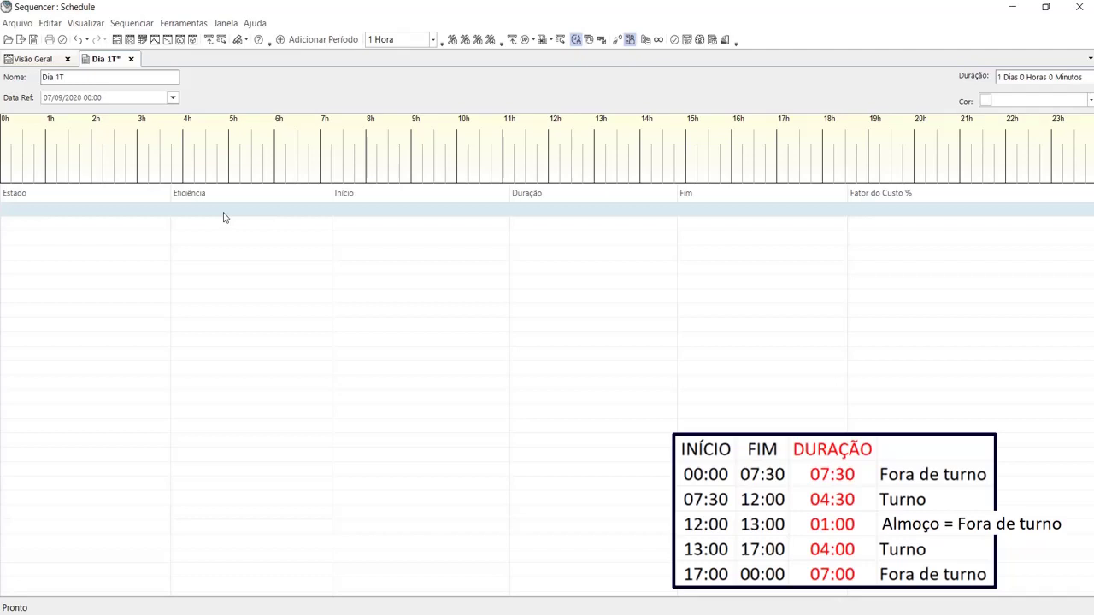
# Add a period starting at 00:00 with a duration of 7 hours 30 minutes and the calendar state "Fora de turno".
pyautogui.doubleClick(224, 217)
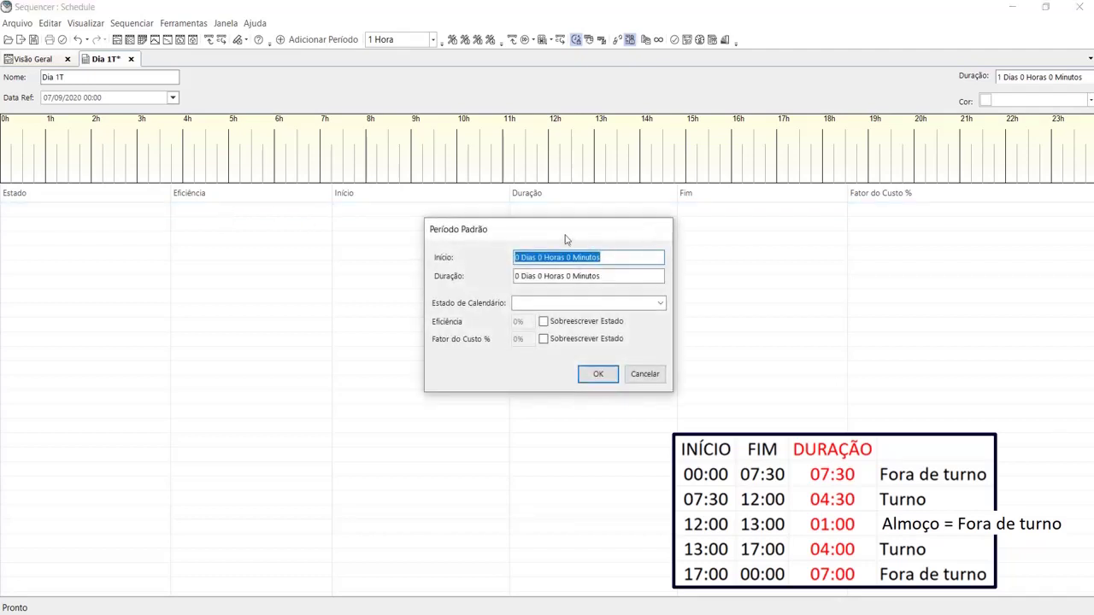
pyautogui.moveTo(567, 237); pyautogui.dragTo(462, 248)
pyautogui.click(449, 269)
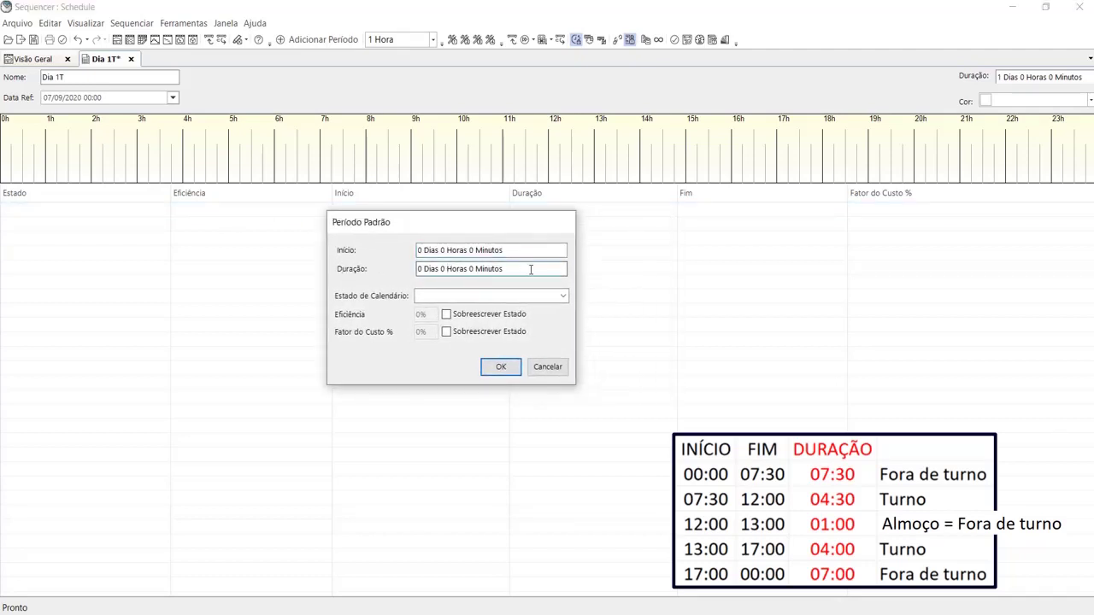
pyautogui.moveTo(502, 270); pyautogui.dragTo(408, 270)
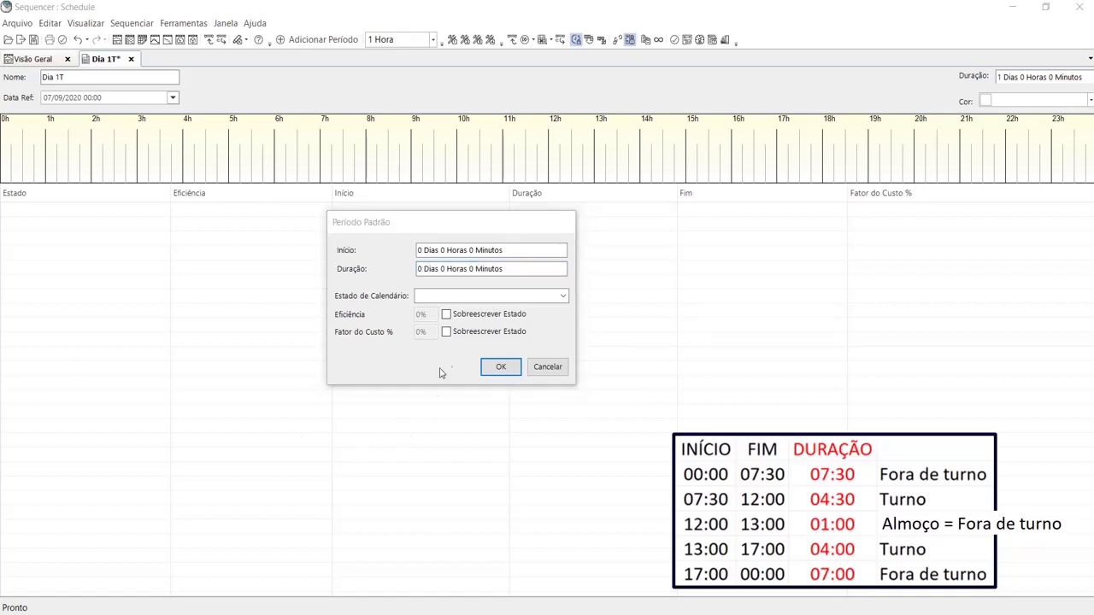
pyautogui.click(443, 270)
pyautogui.doubleClick(442, 269)
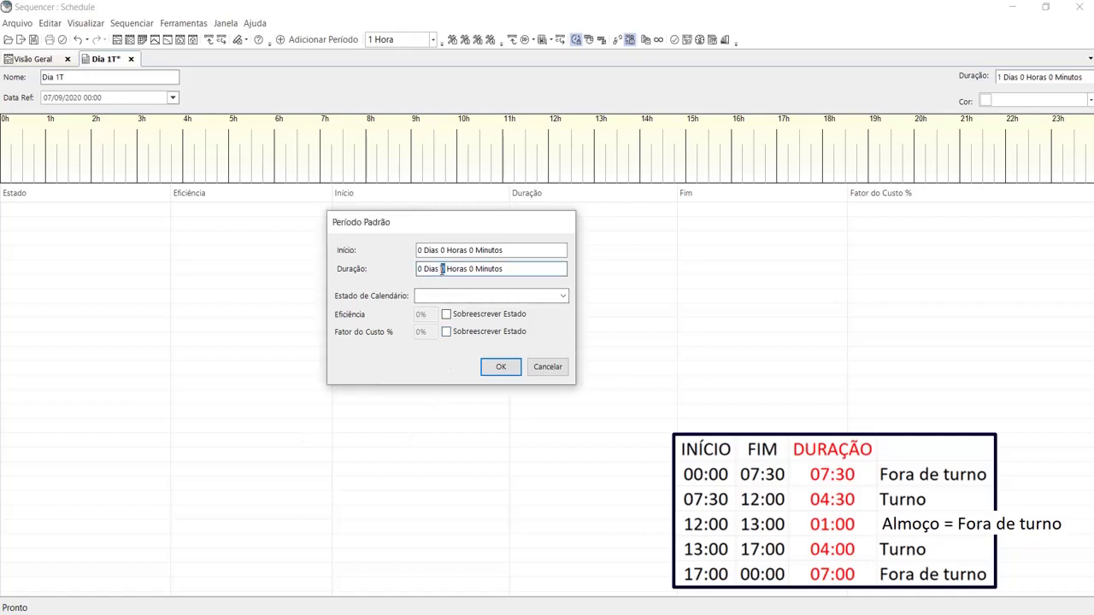
pyautogui.write('7')
pyautogui.doubleClick(470, 269)
pyautogui.write('30')
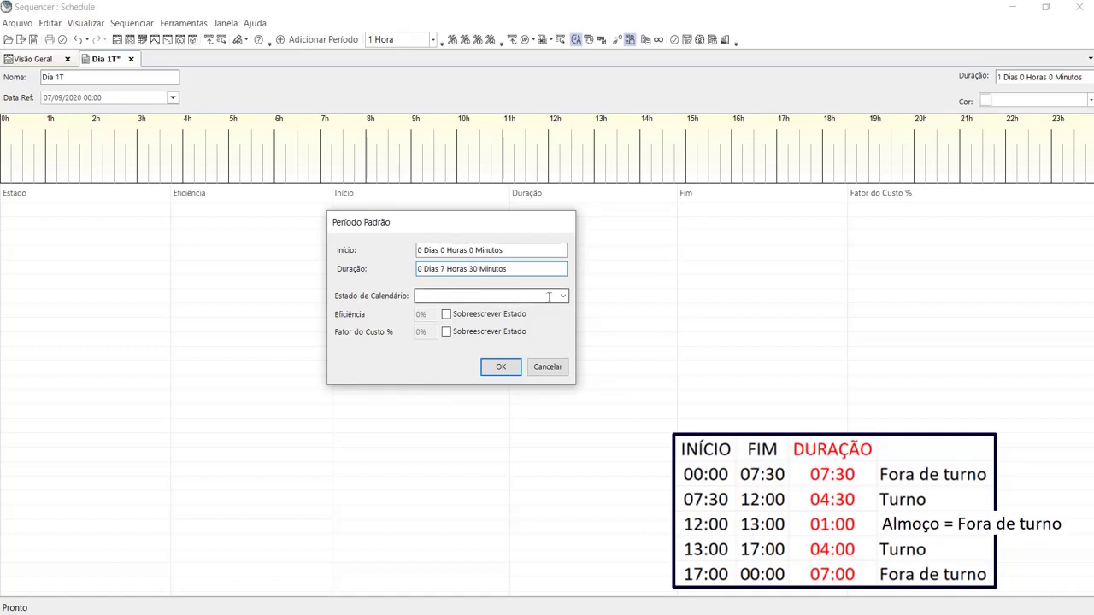
pyautogui.click(564, 296)
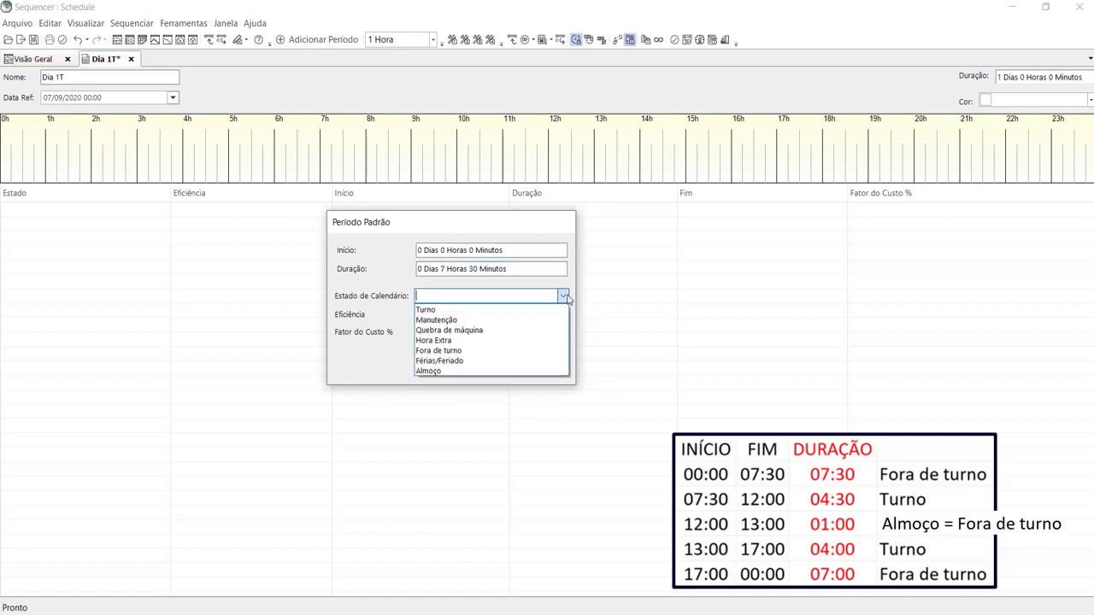
pyautogui.click(449, 350)
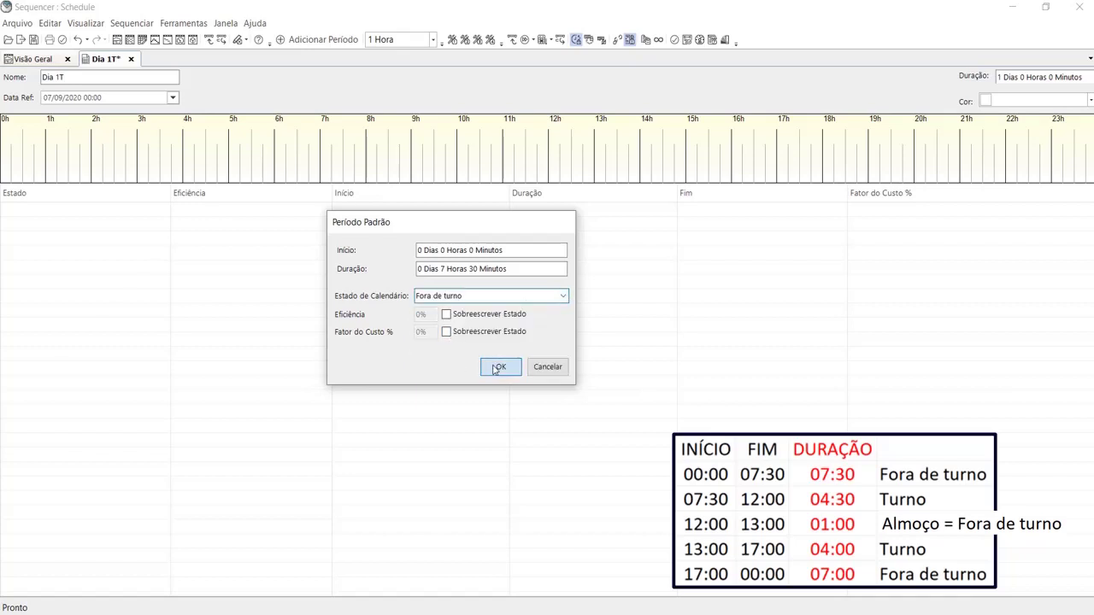
pyautogui.click(499, 368)
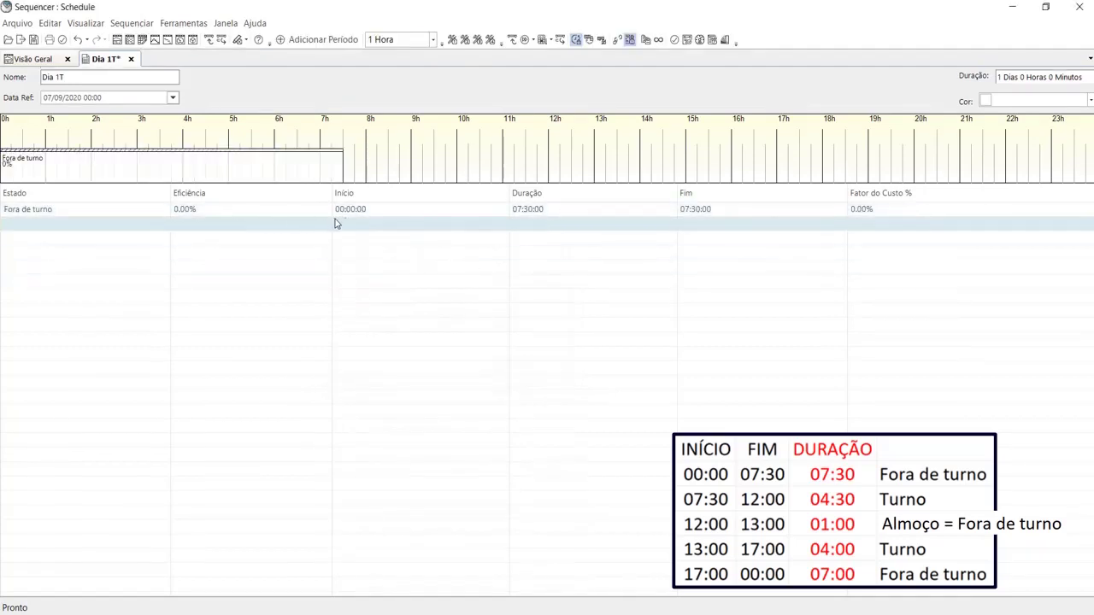
# Add a period starting at 07:30 with a duration of 4 hours 30 minutes and the calendar state "Turno".
pyautogui.doubleClick(389, 229)
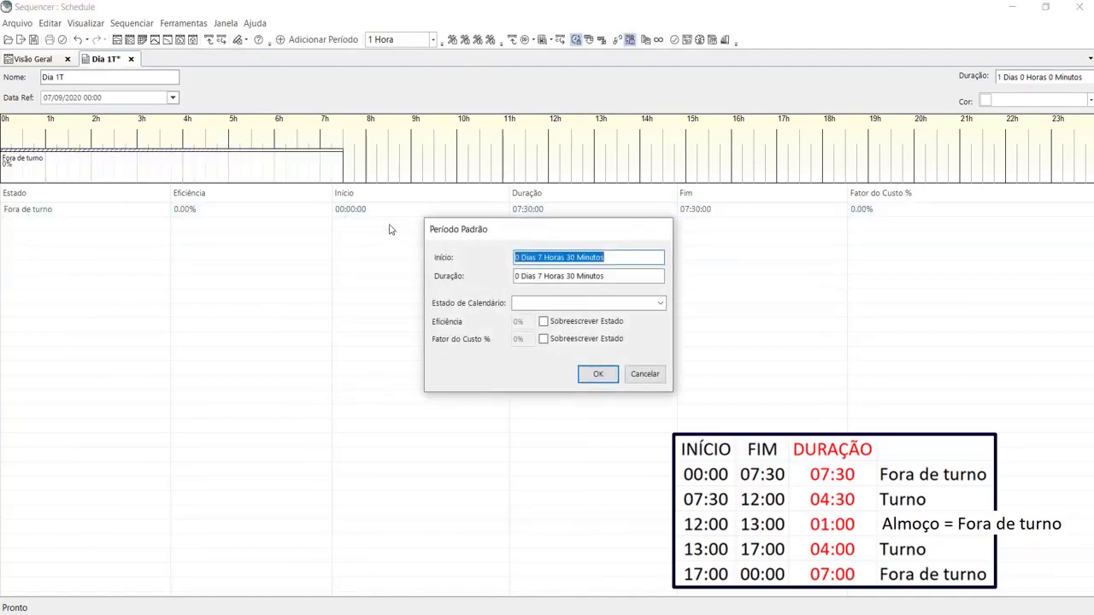
pyautogui.click(541, 275)
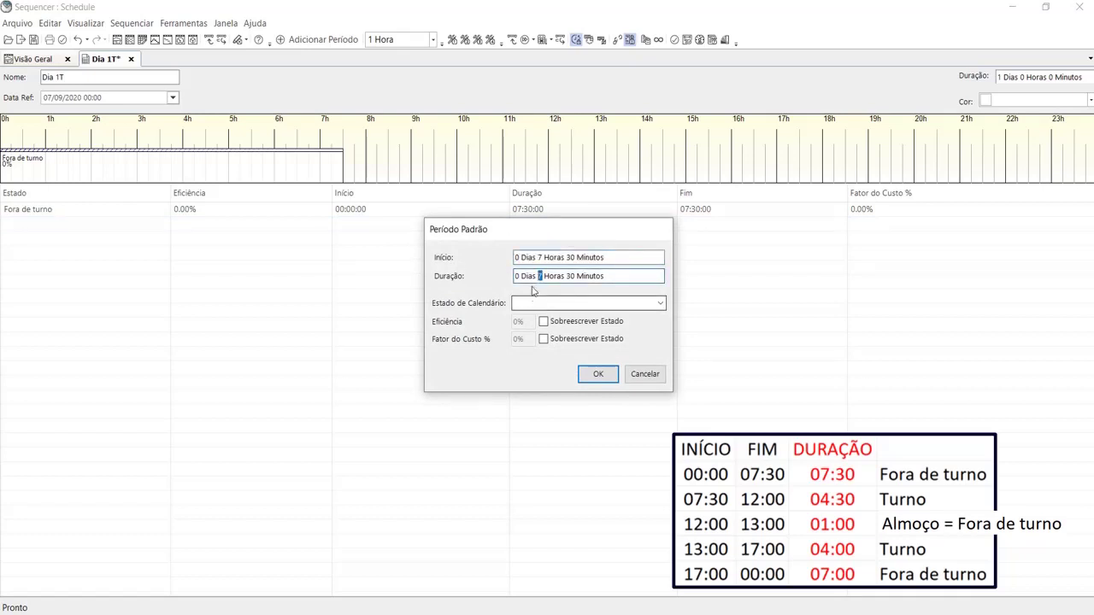
pyautogui.press('BackSpace')
pyautogui.write('4')
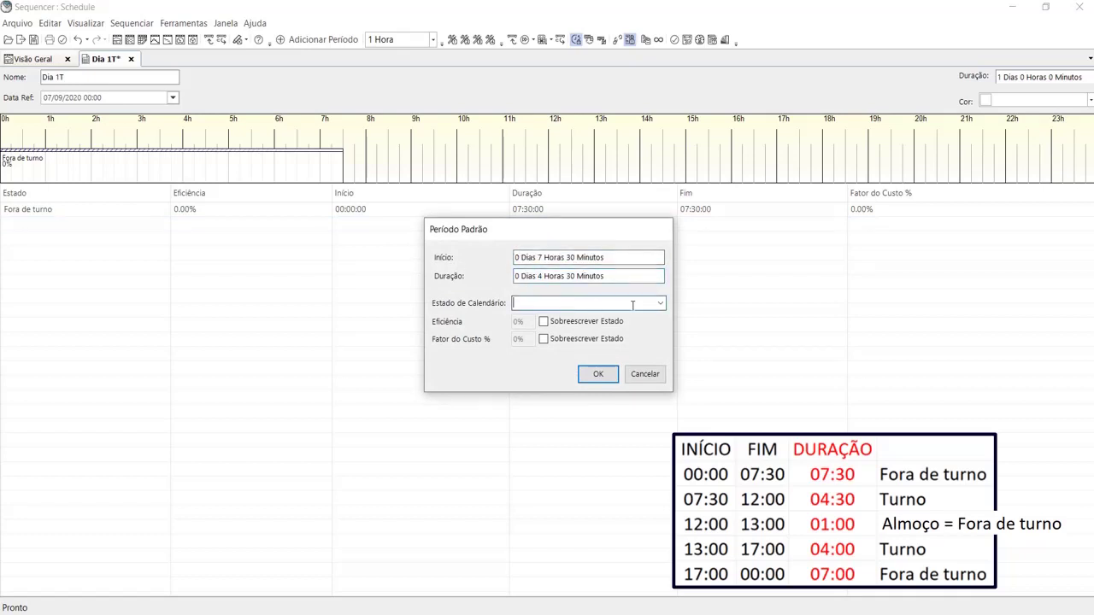
pyautogui.click(588, 303)
pyautogui.click(587, 319)
pyautogui.click(592, 373)
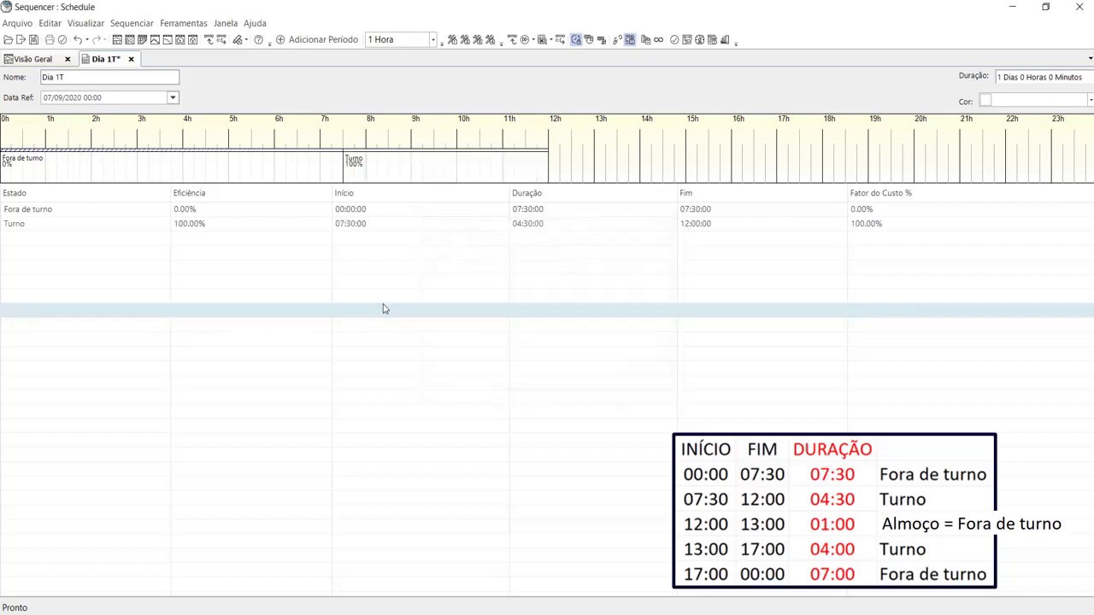
# Add the lunch period starting at 12:00 with a duration of 1 hour and the calendar state "Fora de turno".
pyautogui.doubleClick(400, 243)
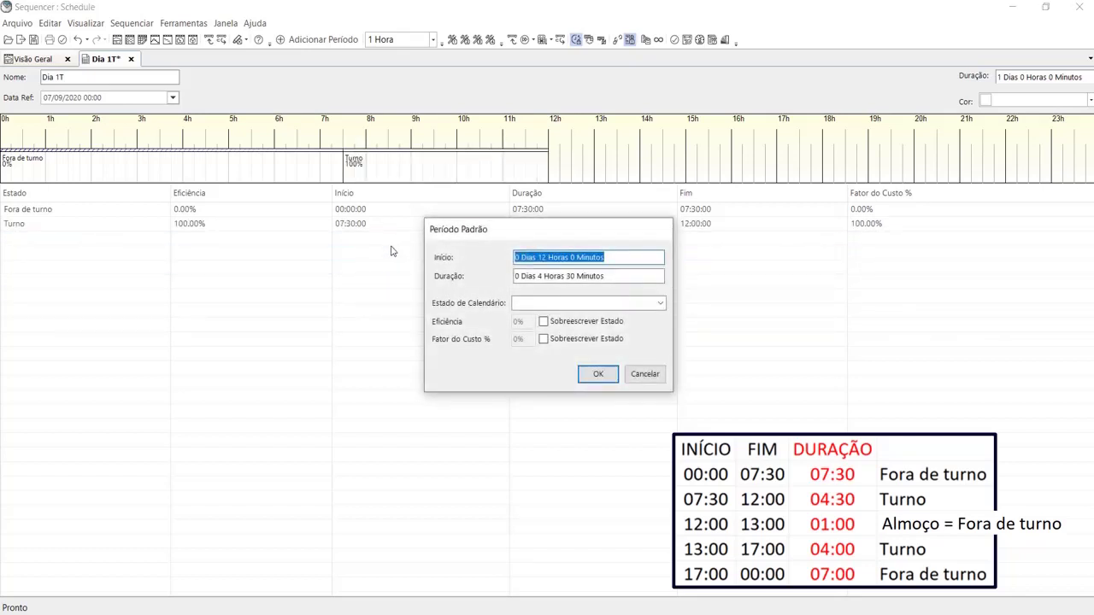
pyautogui.click(539, 275)
pyautogui.doubleClick(538, 275)
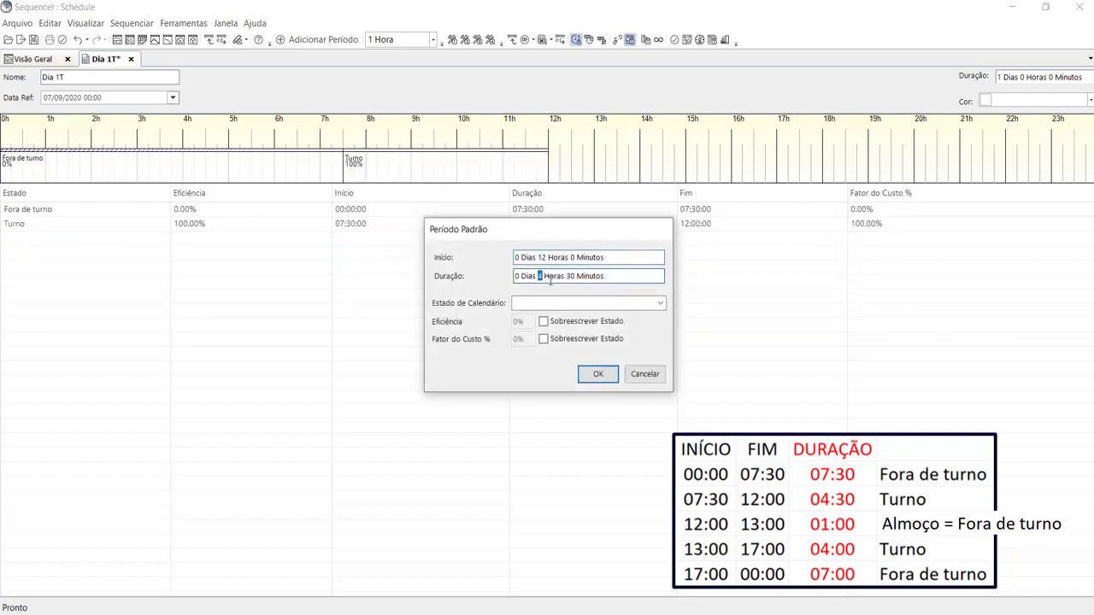
pyautogui.write('1')
pyautogui.doubleClick(568, 275)
pyautogui.write('0')
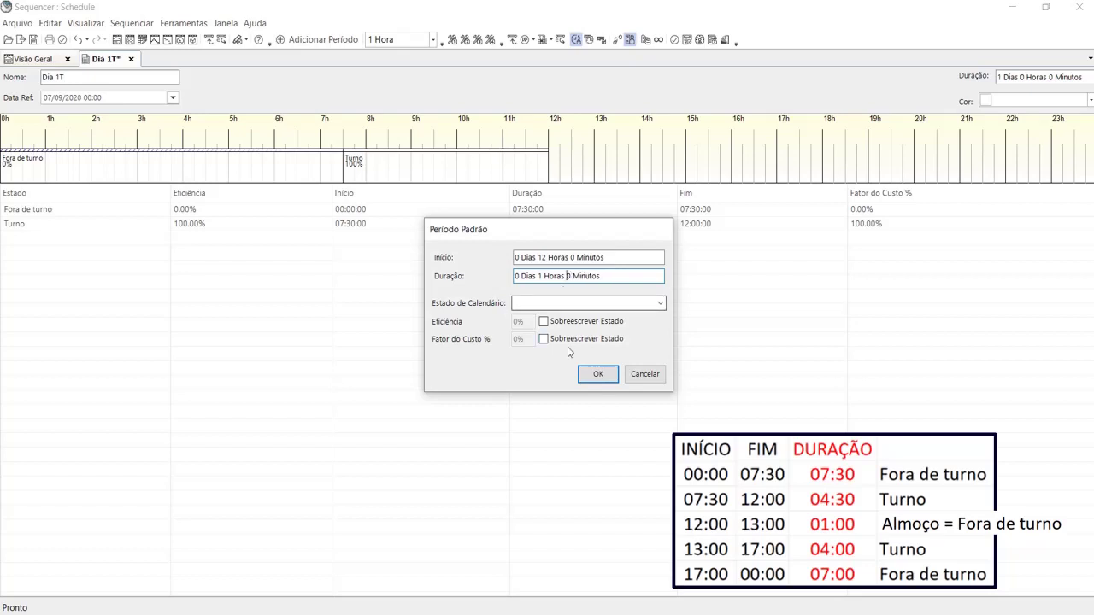
pyautogui.click(645, 304)
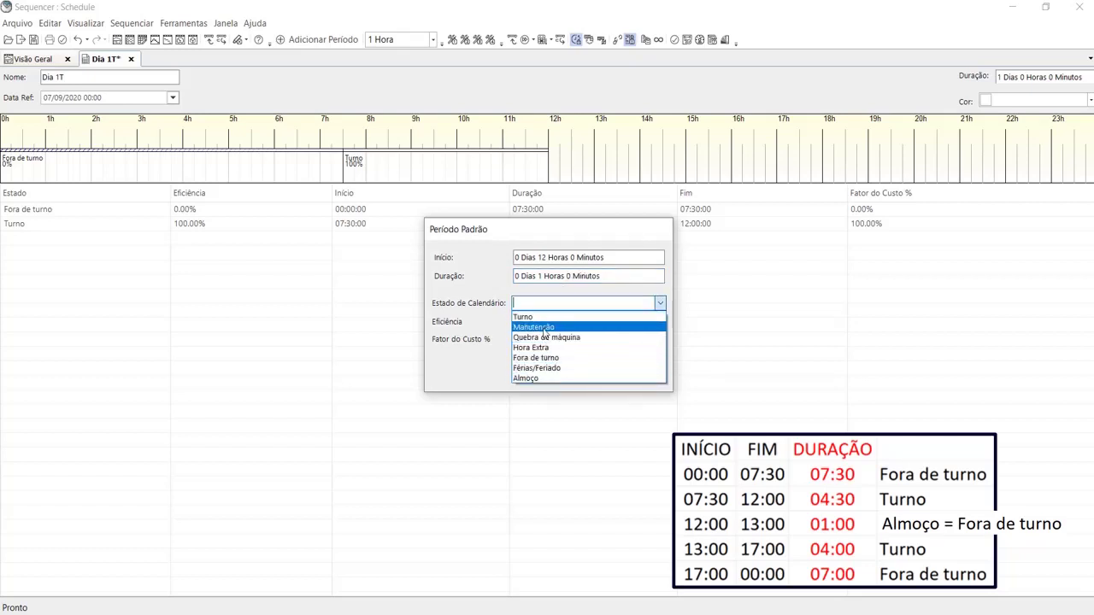
pyautogui.click(541, 360)
pyautogui.click(596, 372)
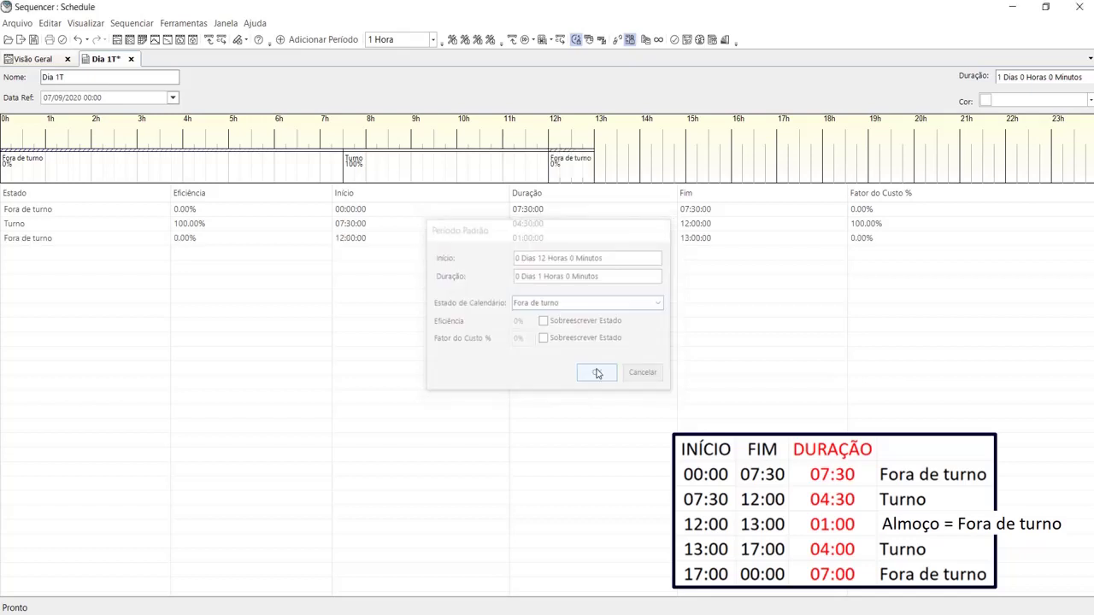
# Add a period starting at 13:00 with a duration of 4 hours and the calendar state "Turno".
pyautogui.doubleClick(542, 264)
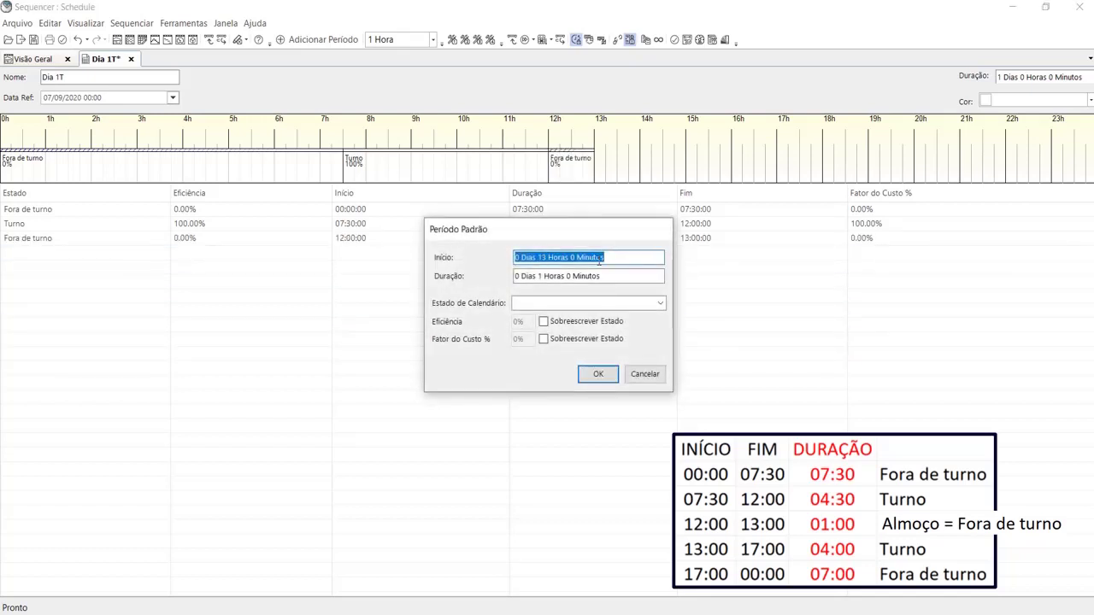
pyautogui.doubleClick(541, 276)
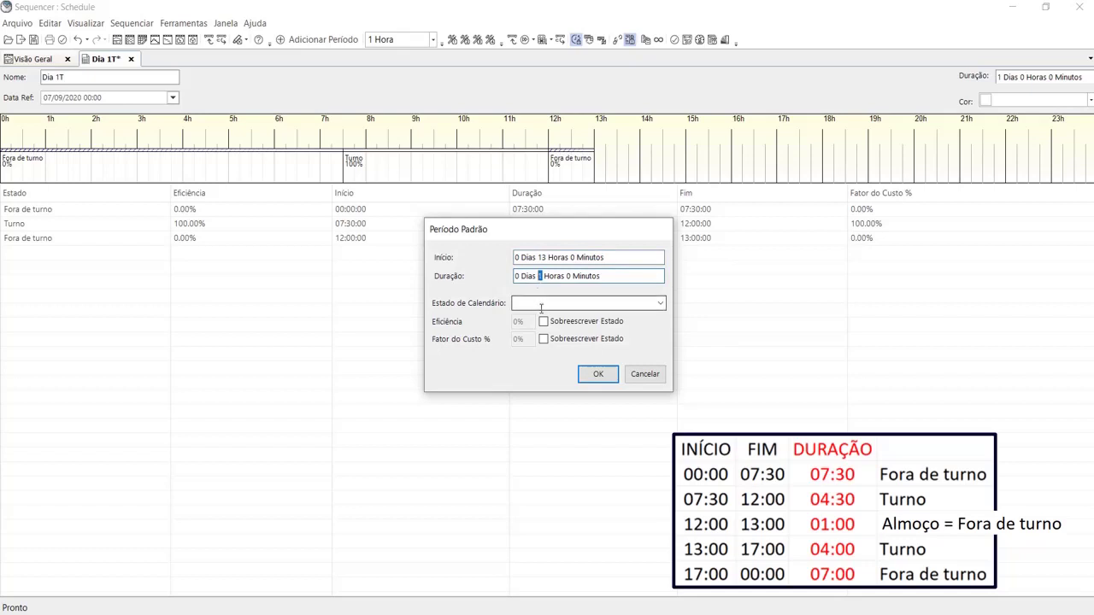
pyautogui.write('4')
pyautogui.click(660, 303)
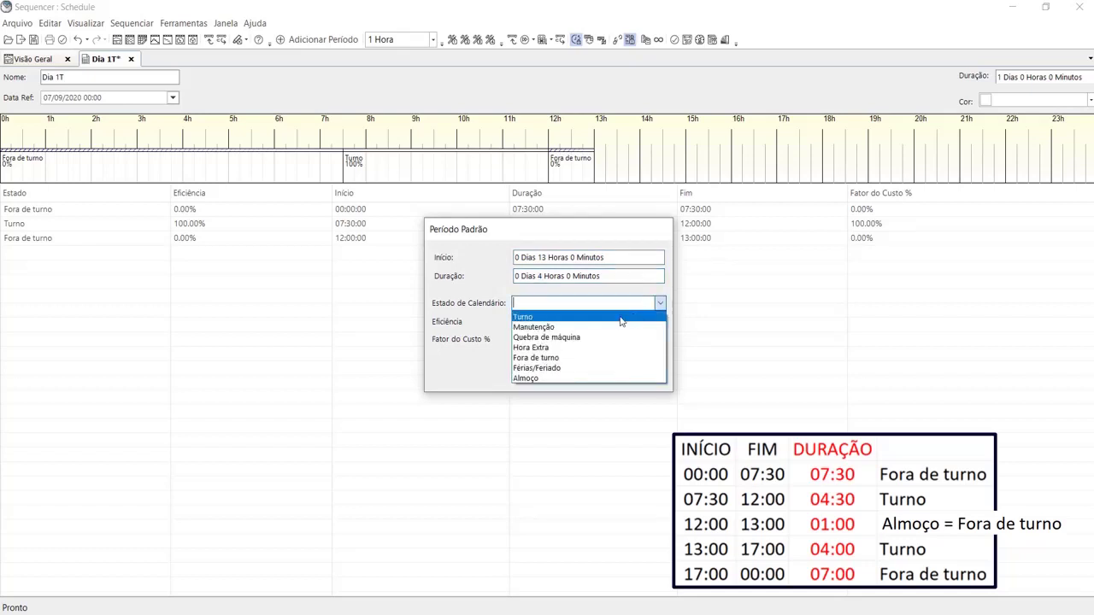
pyautogui.click(586, 320)
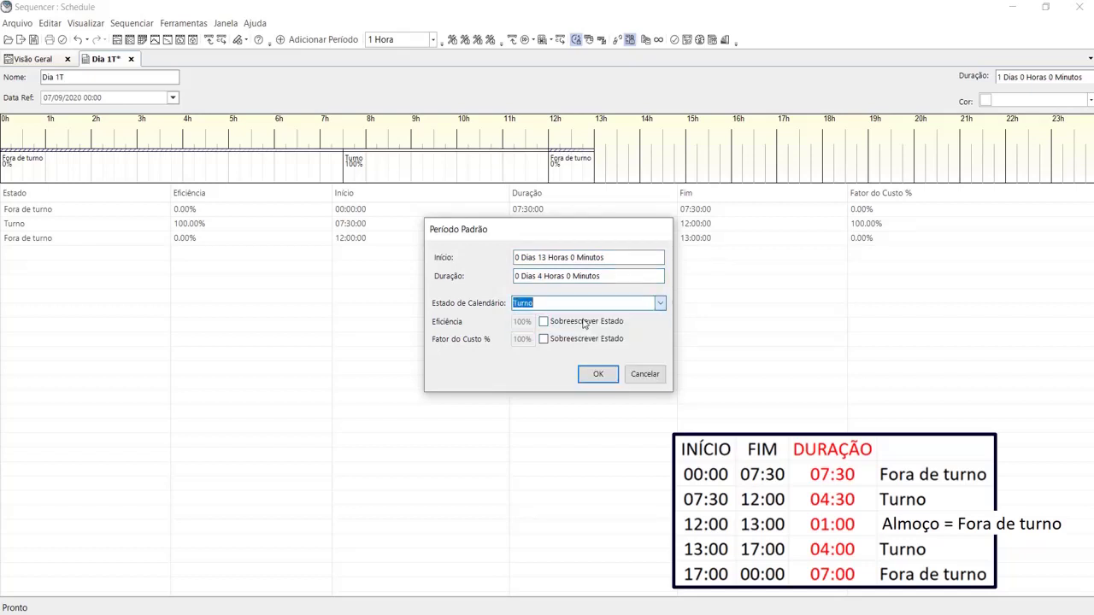
pyautogui.click(594, 375)
# Add a period starting at 17:00 lasting 7 hours with the calendar state "Fora de turno", and save the pattern.
pyautogui.doubleClick(541, 273)
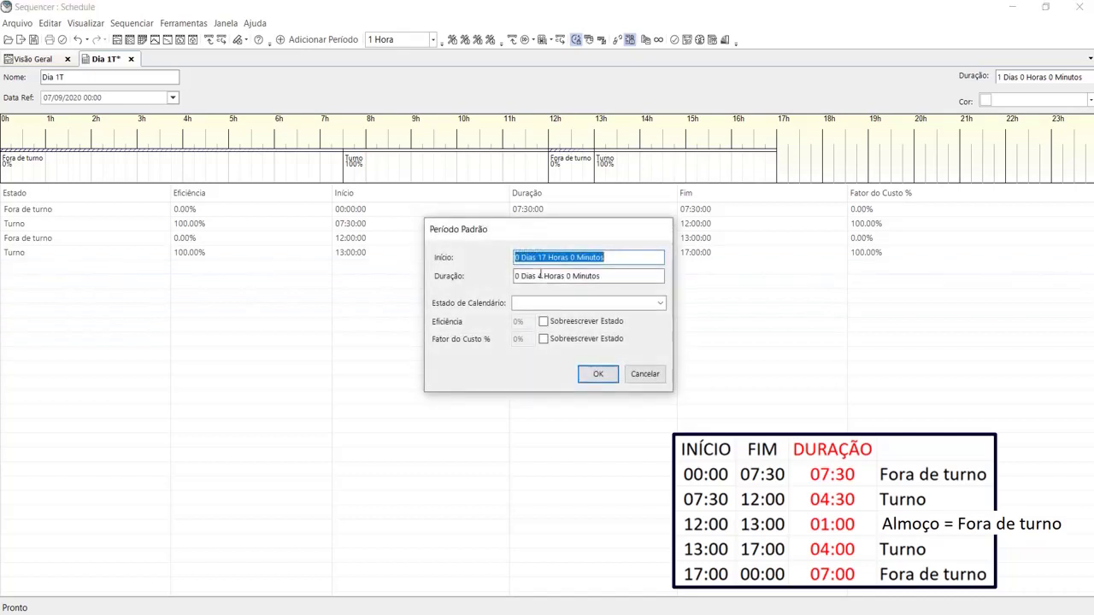
pyautogui.doubleClick(540, 276)
pyautogui.write('7')
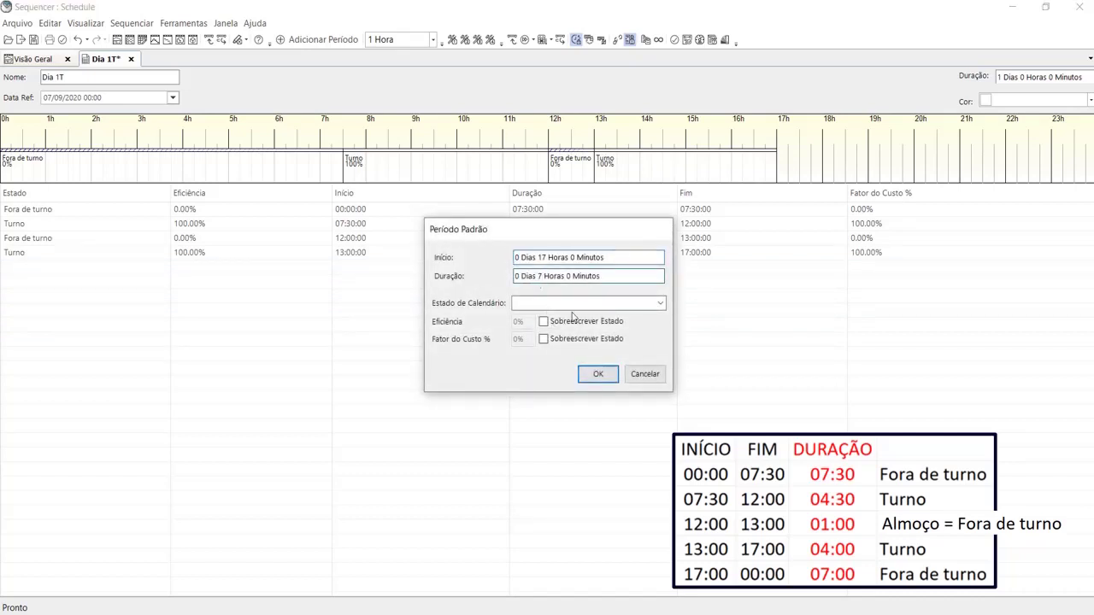
pyautogui.click(660, 304)
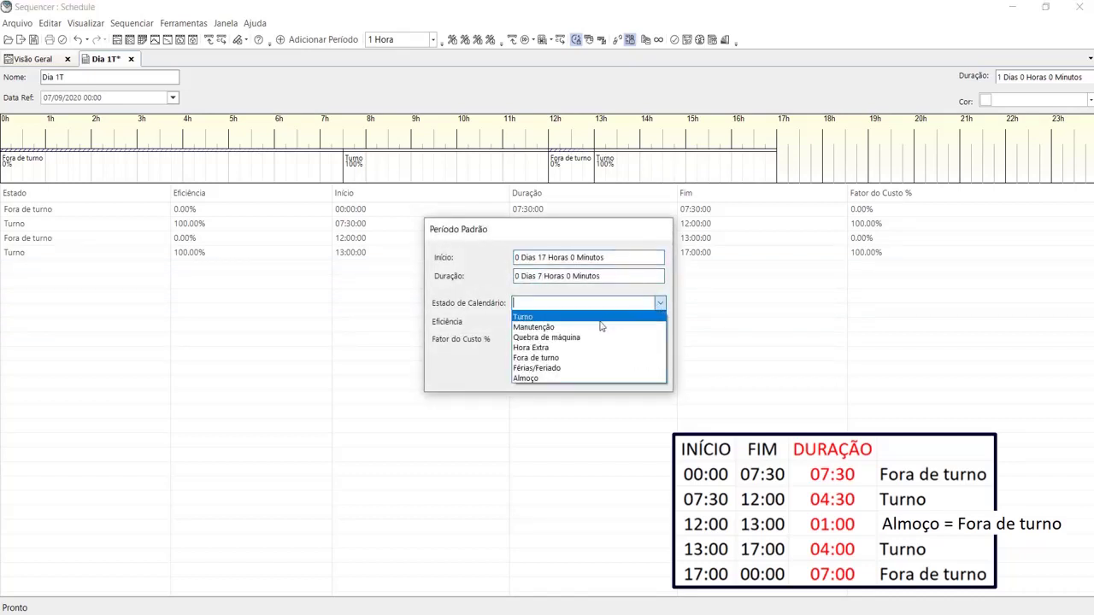
pyautogui.click(564, 357)
pyautogui.click(593, 374)
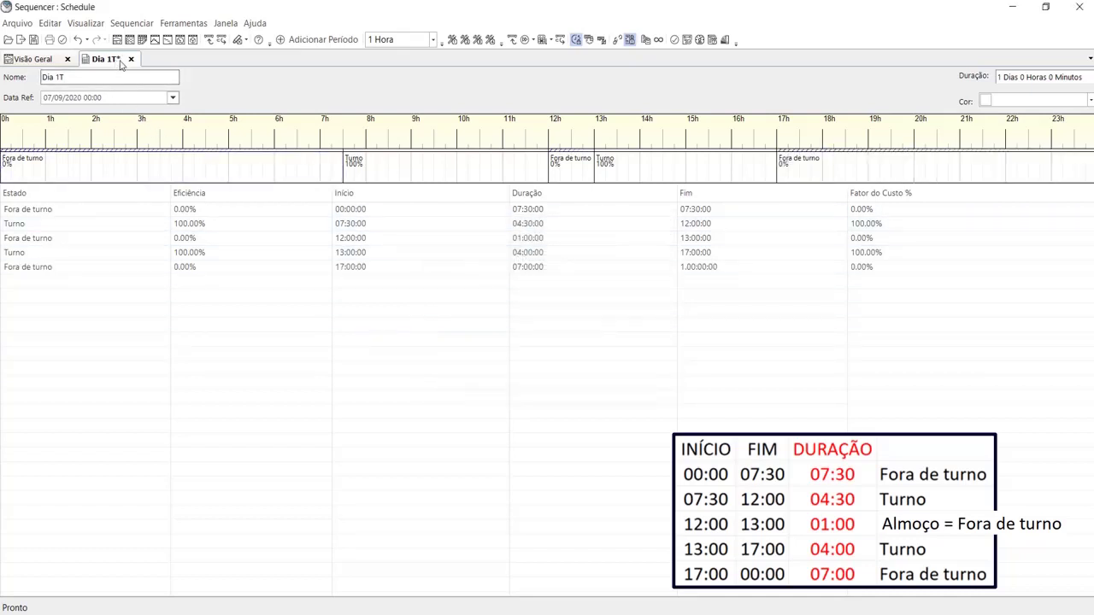
pyautogui.click(33, 39)
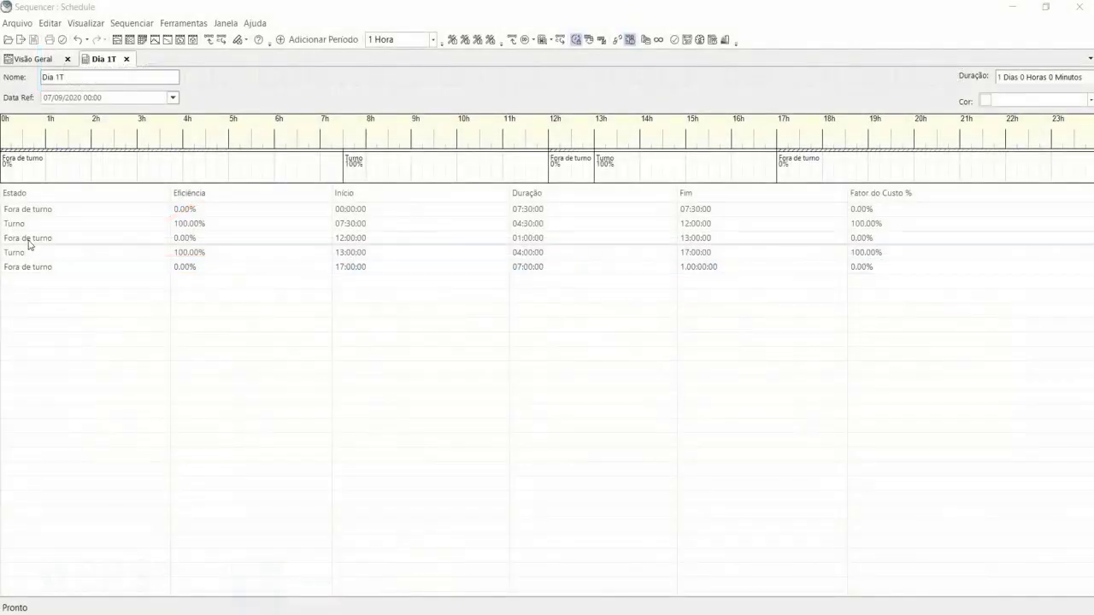
# Create a new primary calendar pattern and name it "Semana 1T".
pyautogui.click(19, 26)
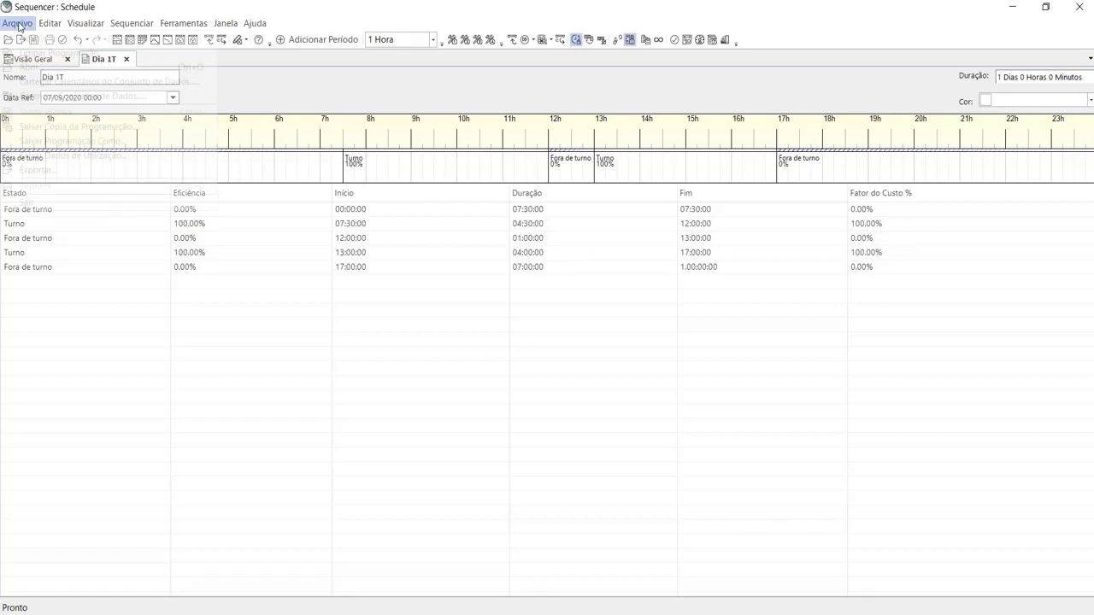
pyautogui.moveTo(164, 38)
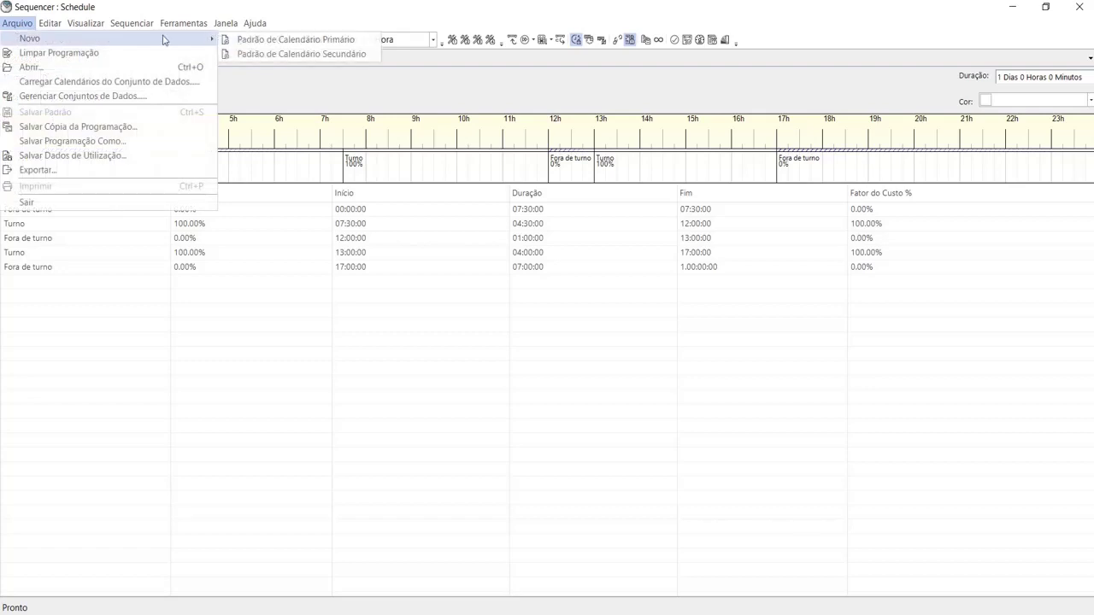
pyautogui.click(279, 41)
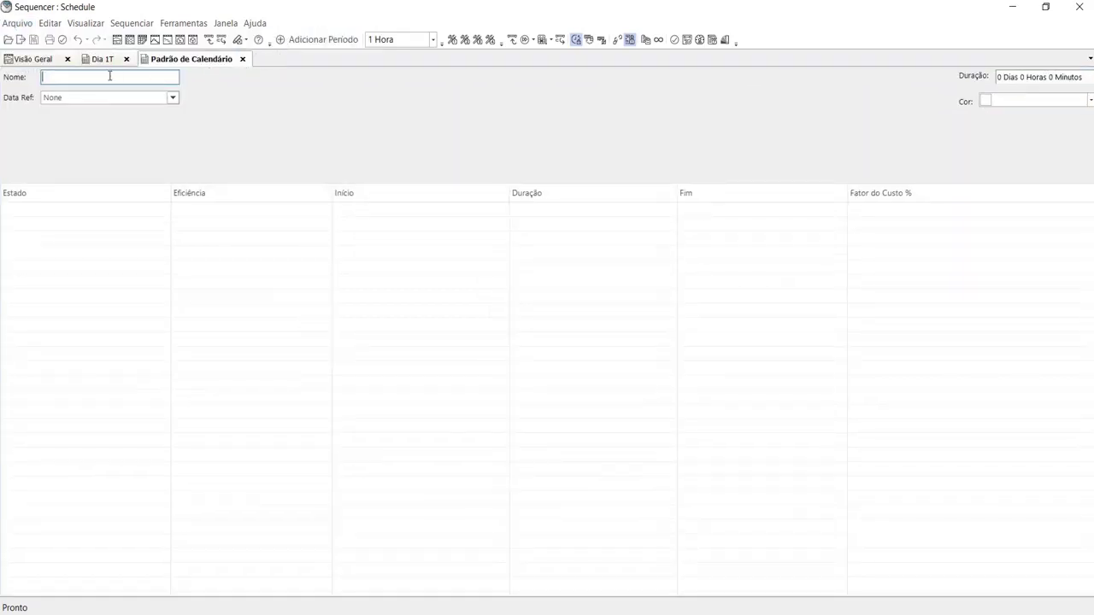
pyautogui.write('Semana')
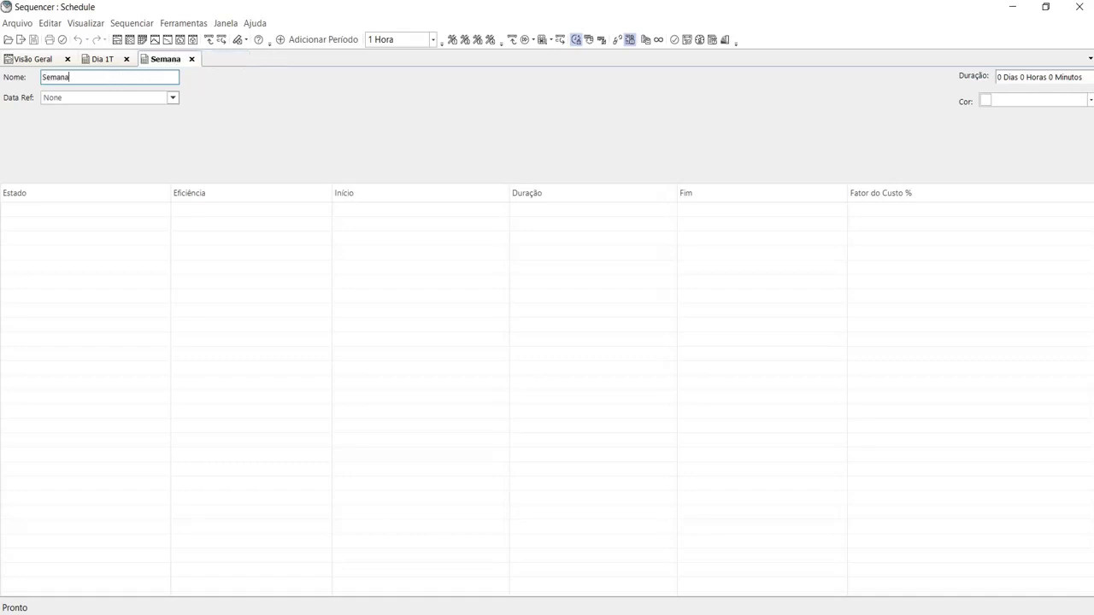
pyautogui.write(' 1T')
# Set the reference date of the "Semana 1T" pattern to 03/08/2020.
pyautogui.click(173, 97)
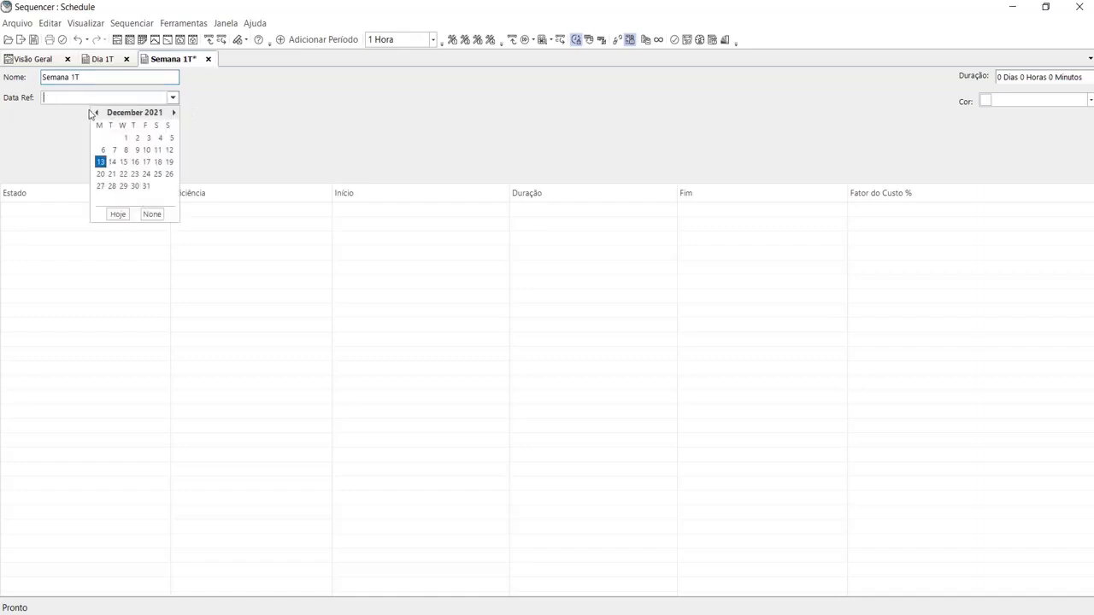
pyautogui.click(95, 113)
pyautogui.doubleClick(95, 112)
pyautogui.tripleClick(96, 114)
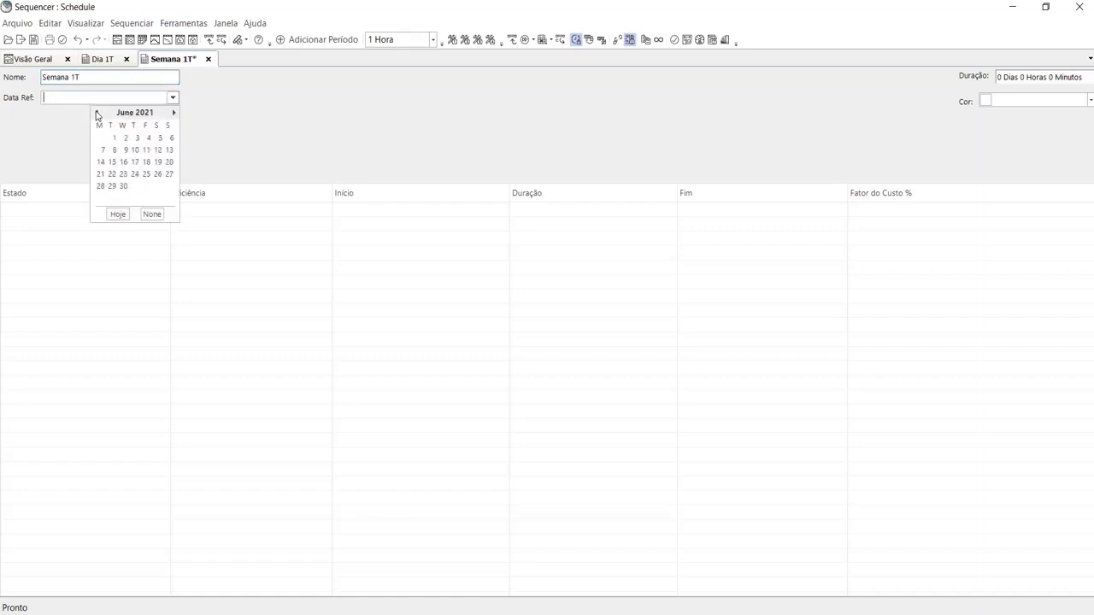
pyautogui.tripleClick(96, 114)
pyautogui.doubleClick(97, 113)
pyautogui.doubleClick(97, 113)
pyautogui.tripleClick(96, 113)
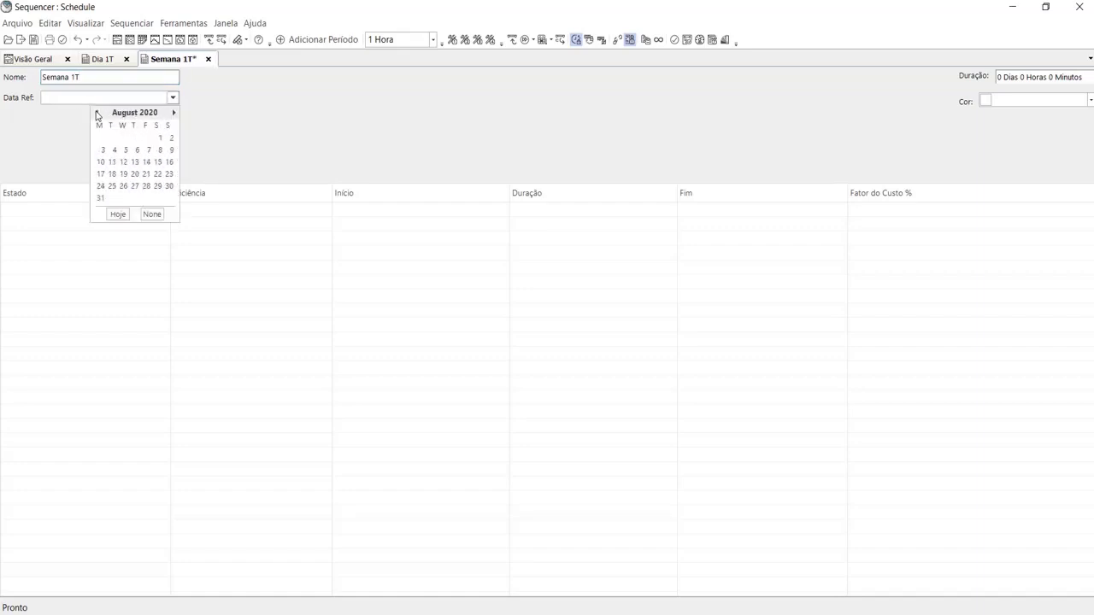
pyautogui.click(103, 150)
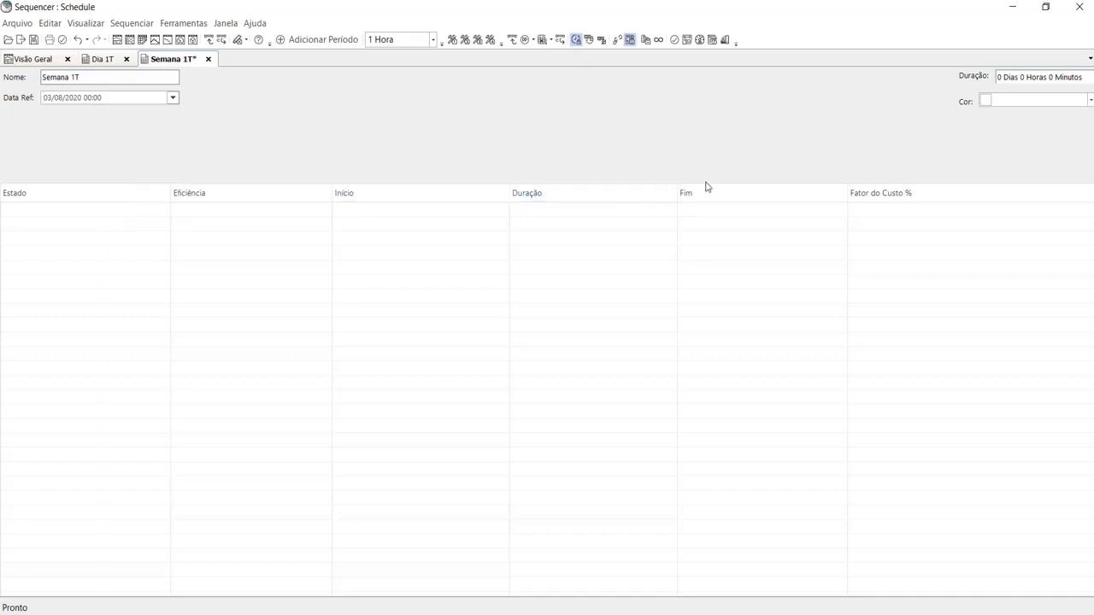
# Set the duration of the "Semana 1T" pattern to 7 days.
pyautogui.click(998, 78)
pyautogui.write('7')
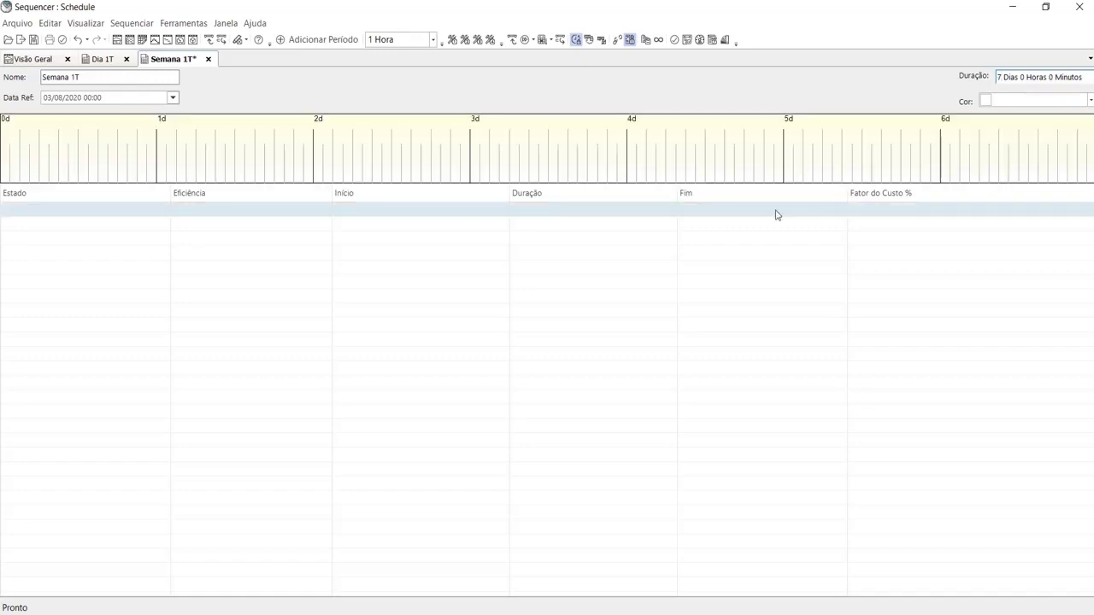
pyautogui.click(774, 214)
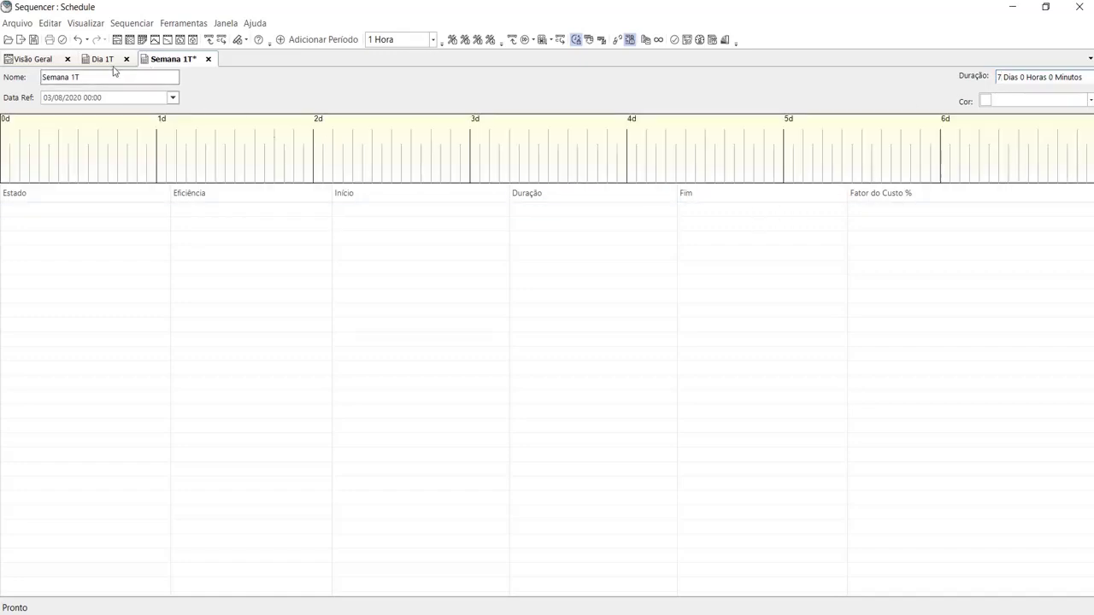
# Show the primary calendar patterns list and place the "Dia 1T" pattern on each of the first six days of the week timeline.
pyautogui.click(85, 23)
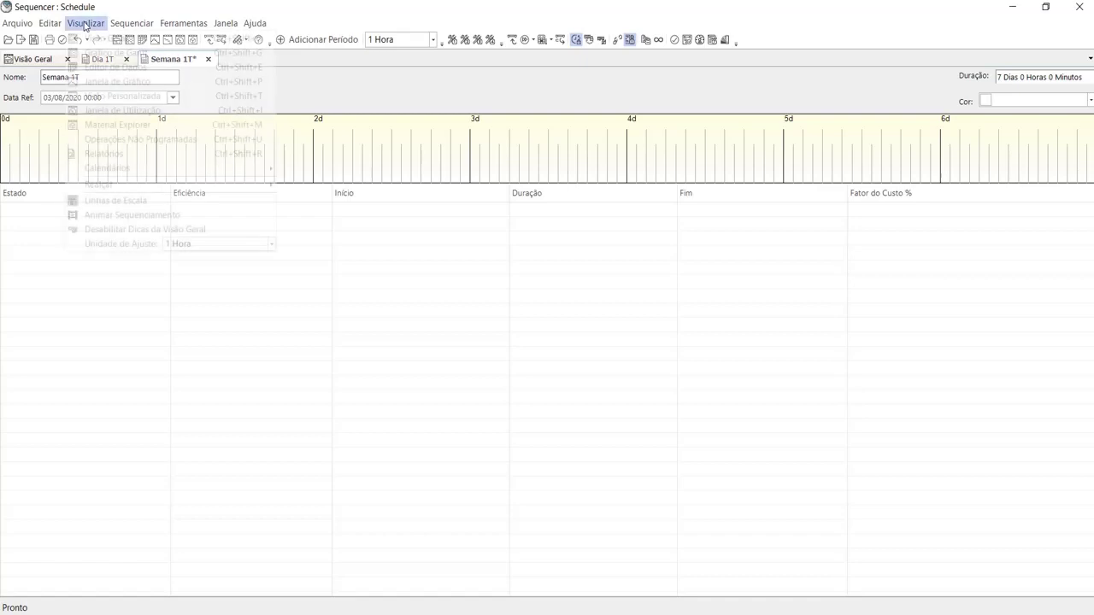
pyautogui.moveTo(220, 168)
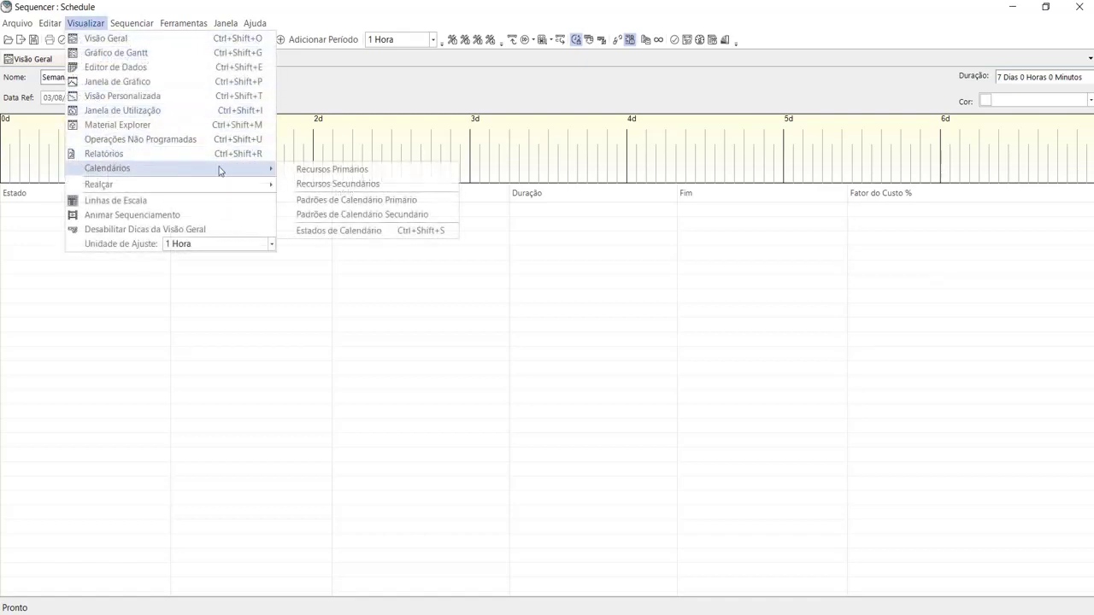
pyautogui.click(314, 202)
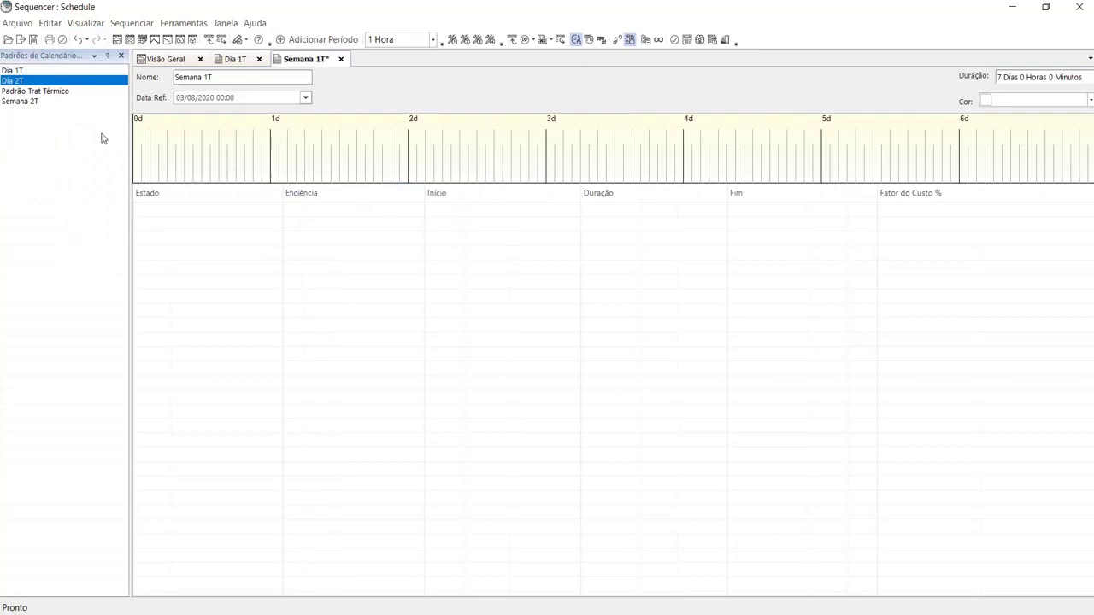
pyautogui.click(19, 72)
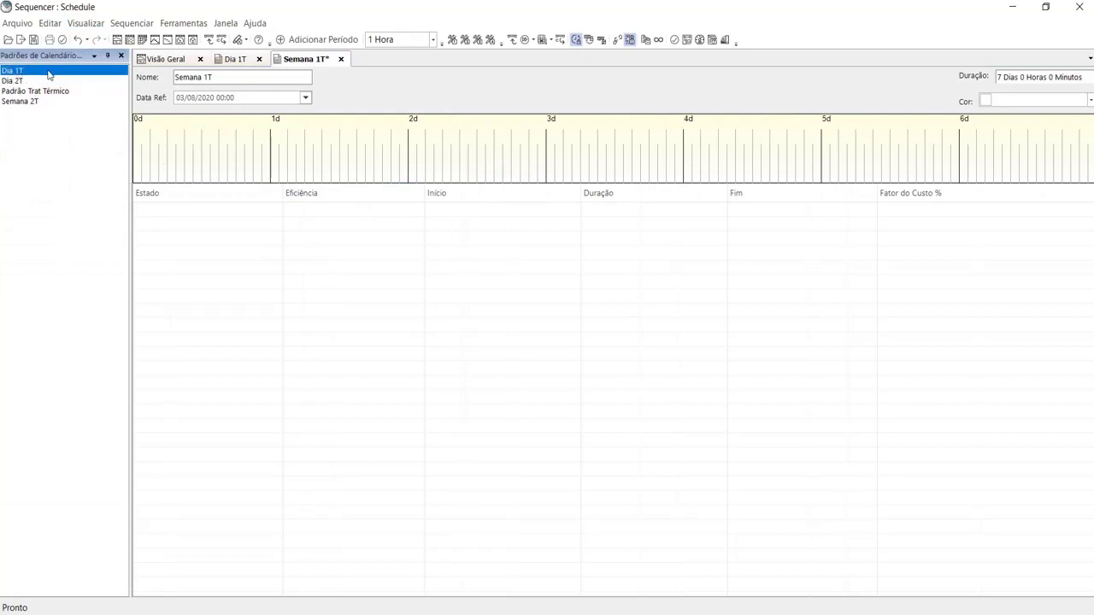
pyautogui.moveTo(50, 75); pyautogui.dragTo(175, 160)
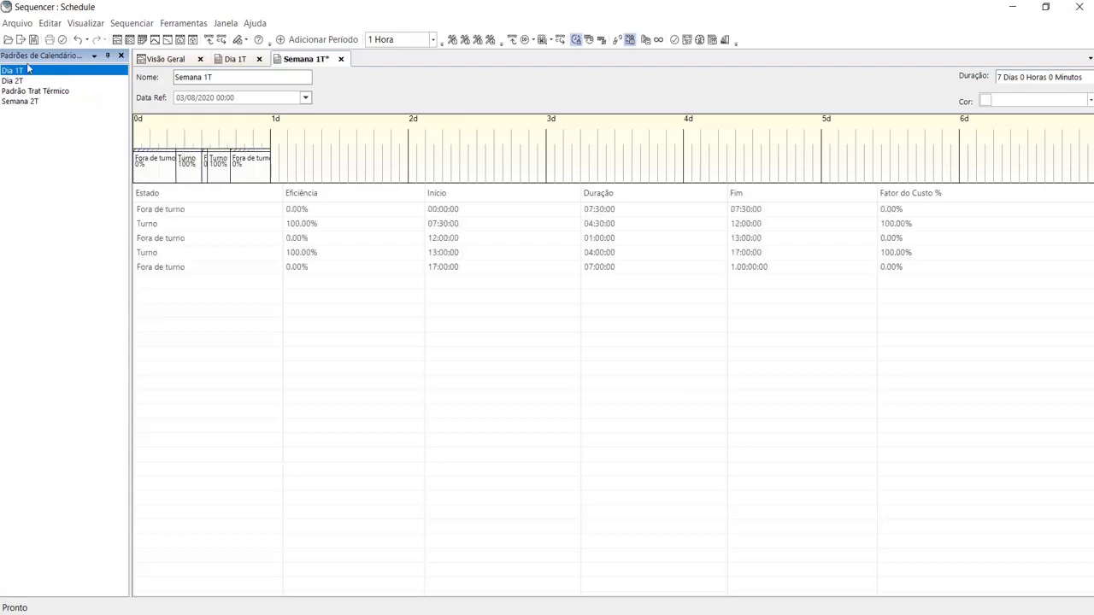
pyautogui.moveTo(18, 74); pyautogui.dragTo(326, 166)
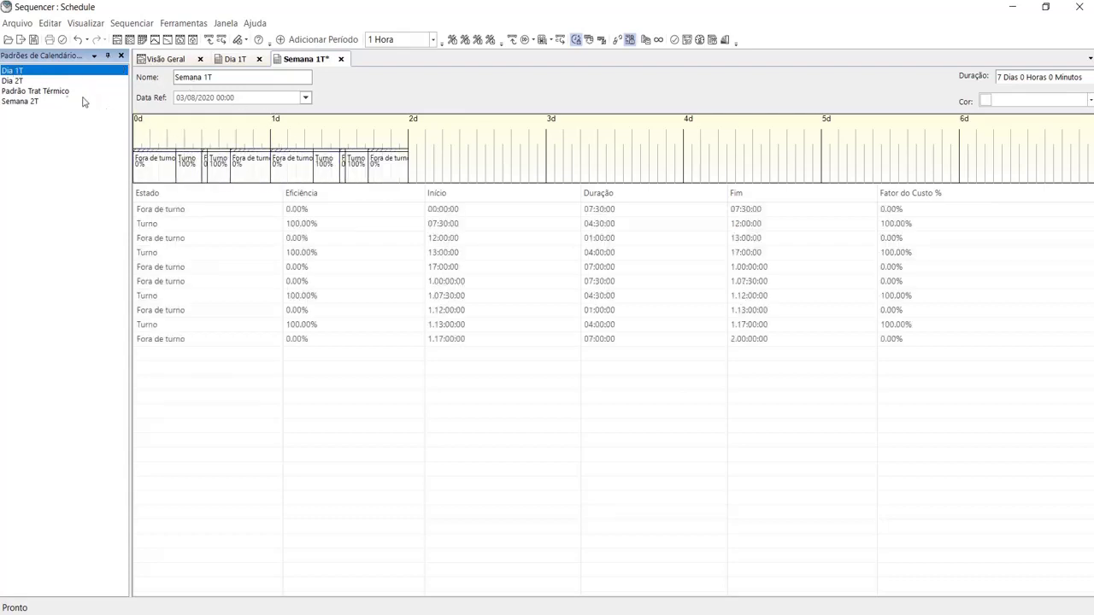
pyautogui.moveTo(36, 75); pyautogui.dragTo(455, 165)
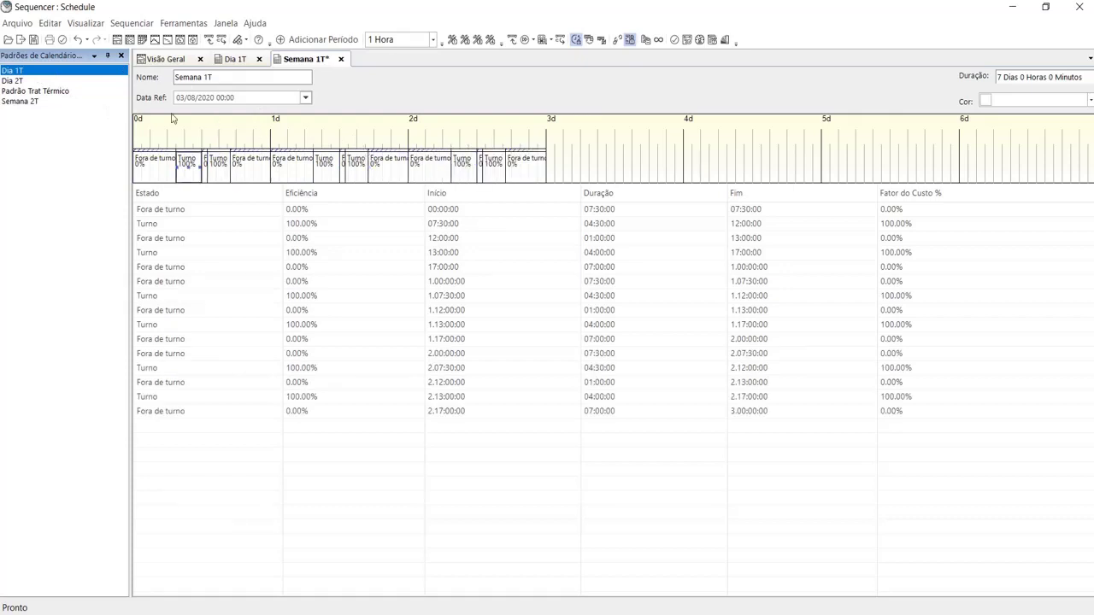
pyautogui.moveTo(39, 75); pyautogui.dragTo(609, 169)
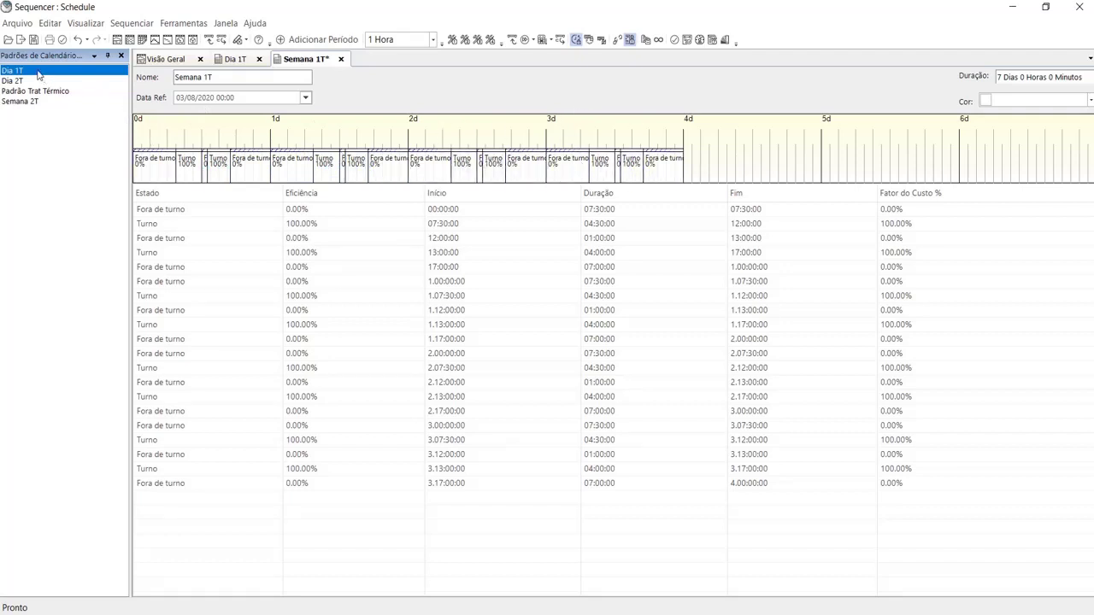
pyautogui.moveTo(36, 71); pyautogui.dragTo(787, 155)
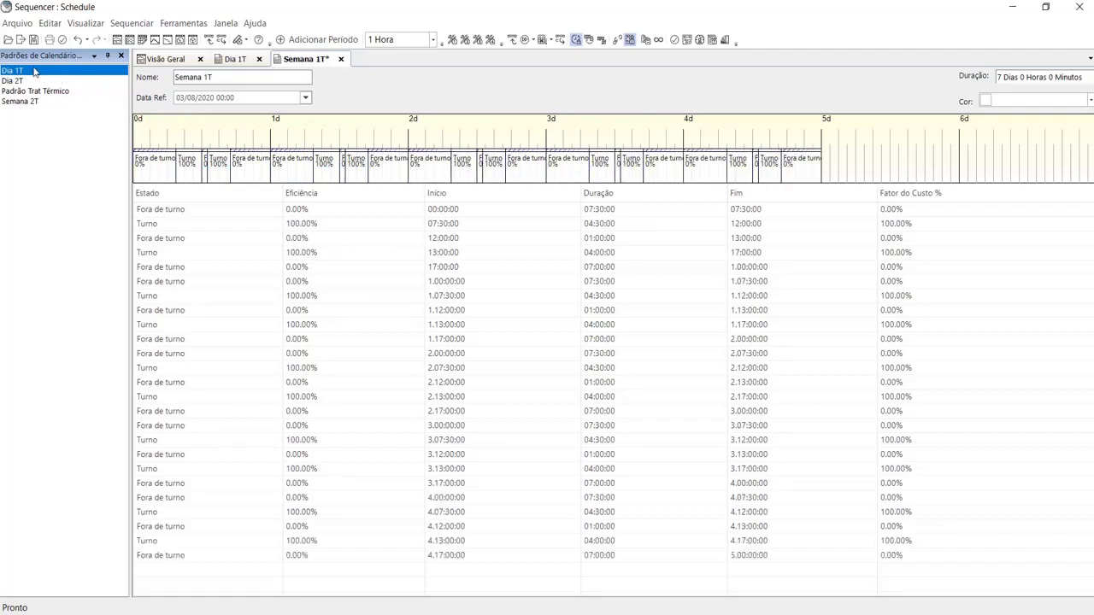
pyautogui.moveTo(38, 72); pyautogui.dragTo(906, 163)
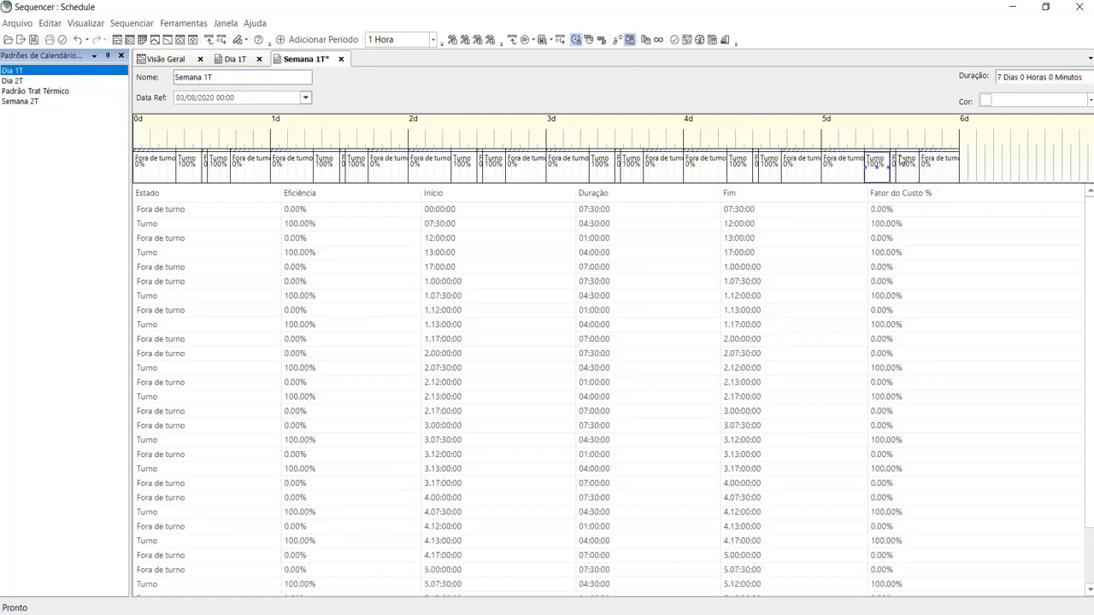
# Extend the last "Fora de turno" period through the end of the seventh day and save the pattern.
pyautogui.click(937, 176)
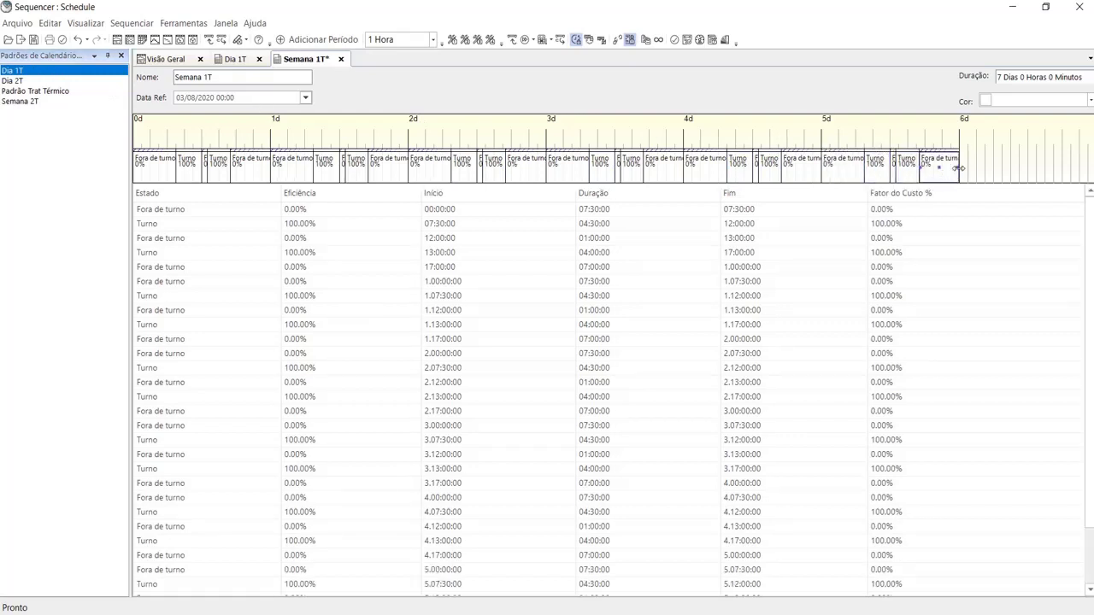
pyautogui.moveTo(959, 169); pyautogui.dragTo(1092, 169)
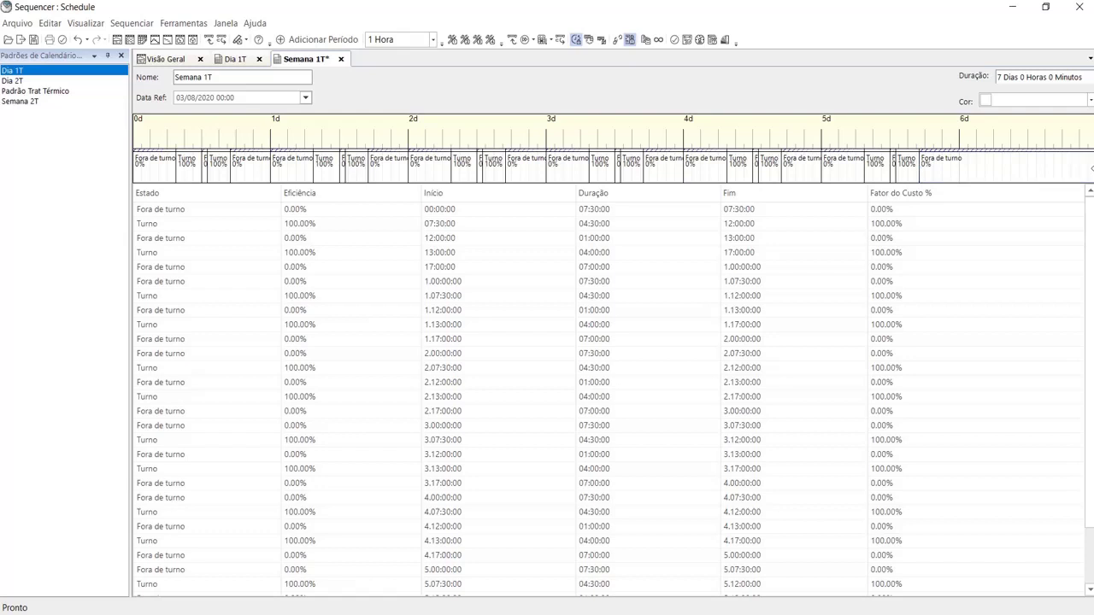
pyautogui.scroll(-1, 784, 432)
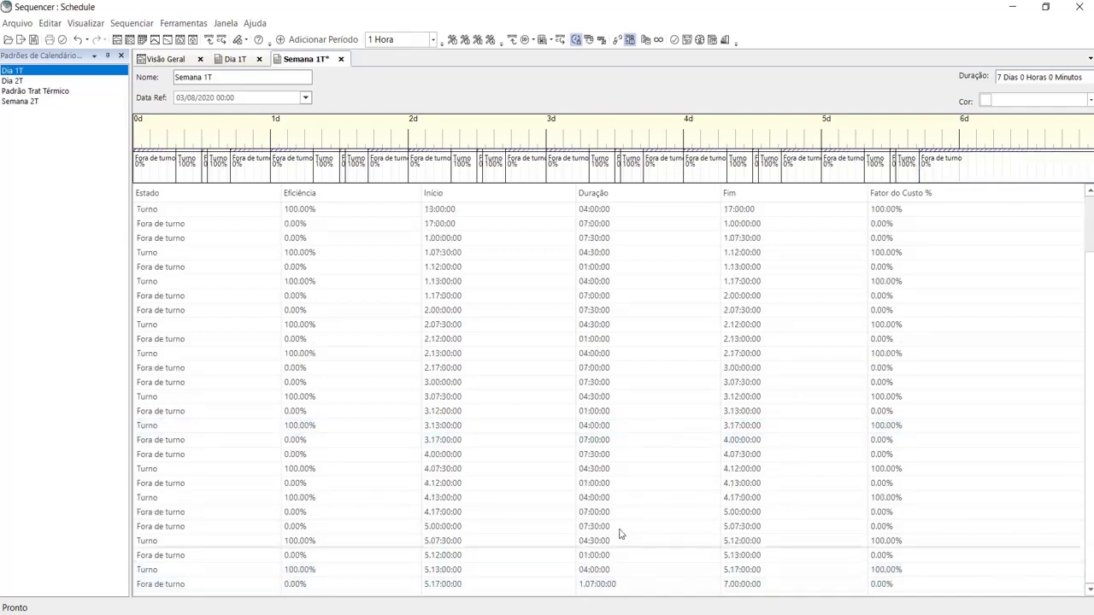
pyautogui.click(33, 39)
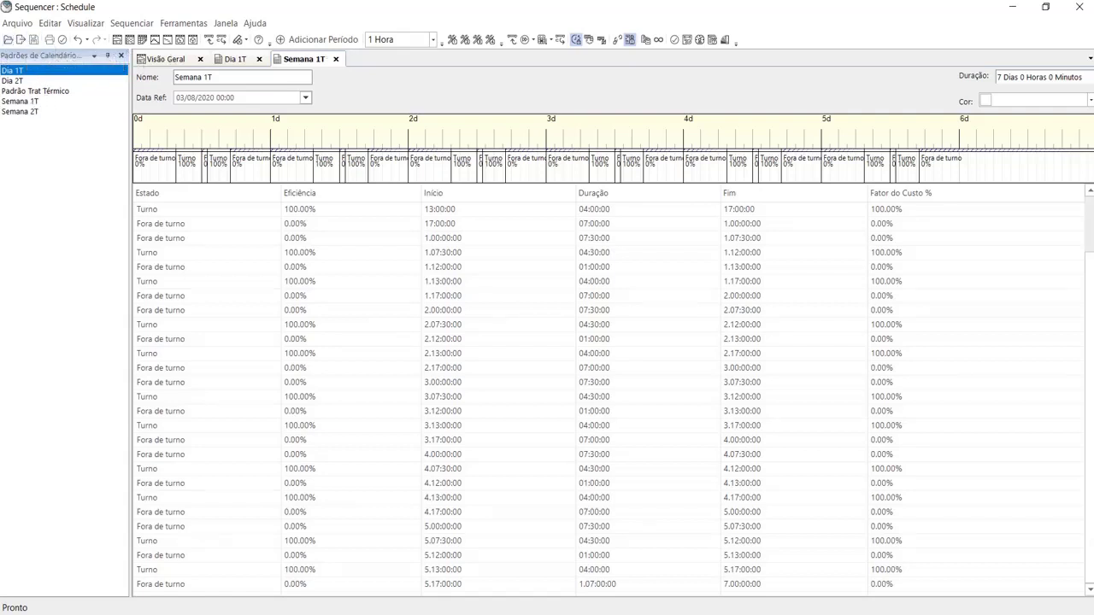